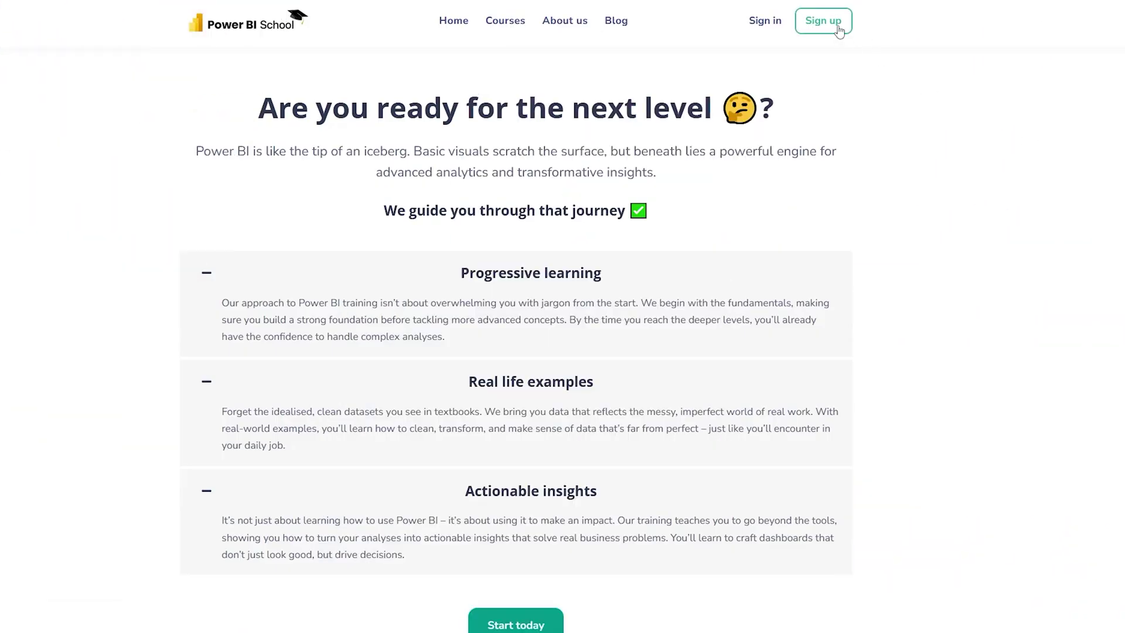
Sign in to Power BI School and scroll the General community feed to the aligned-data-labels post.
click(823, 21)
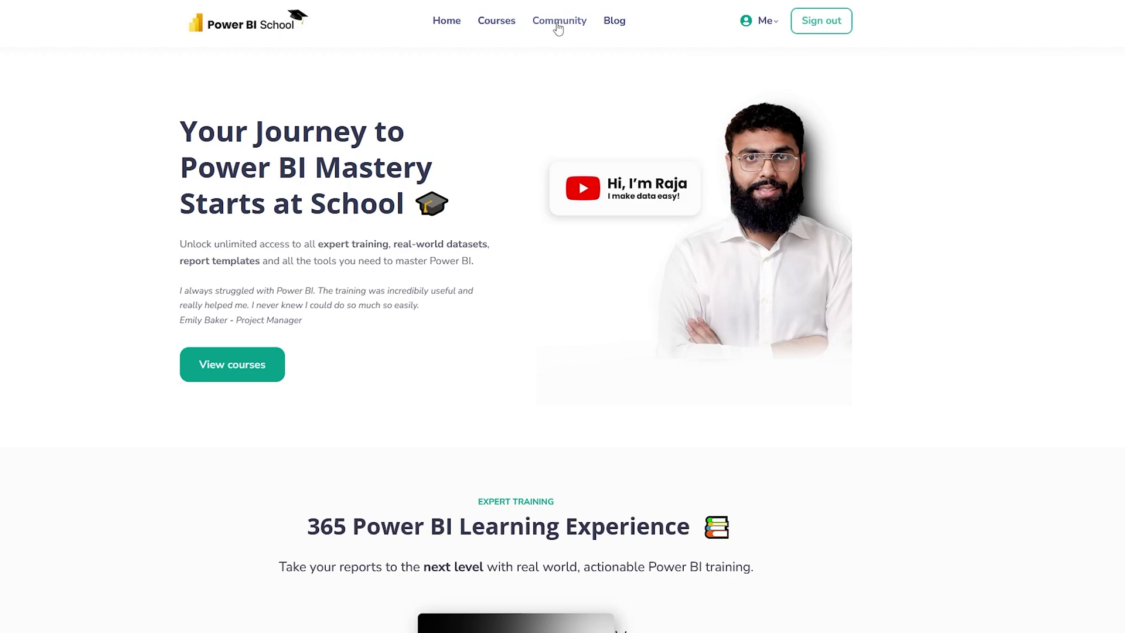
click(558, 26)
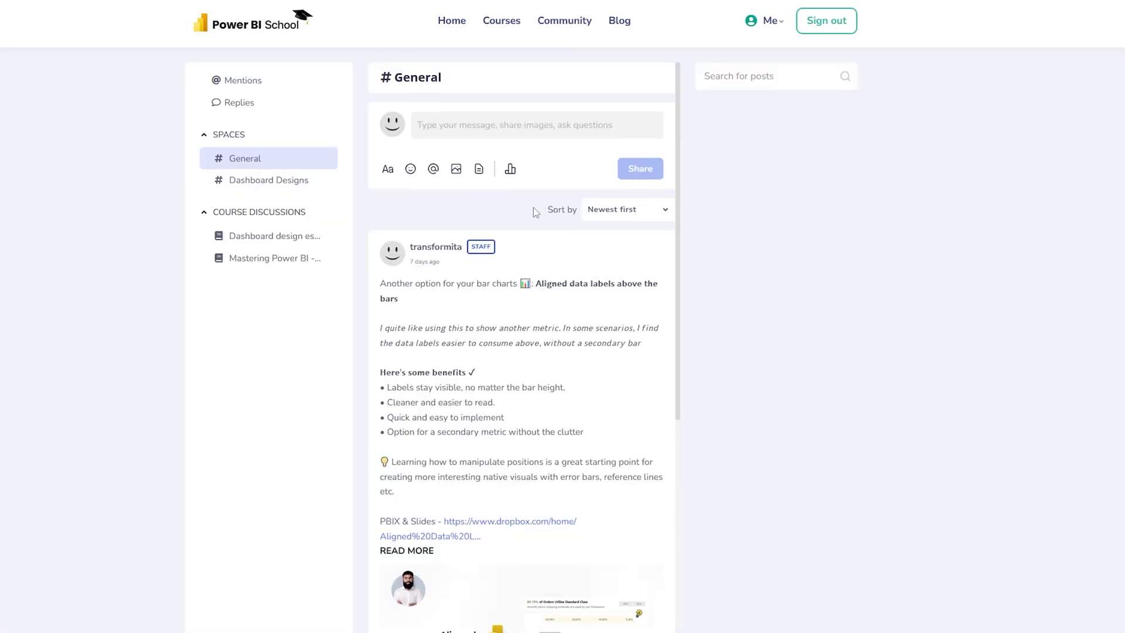
scroll(527, 263, down, 1)
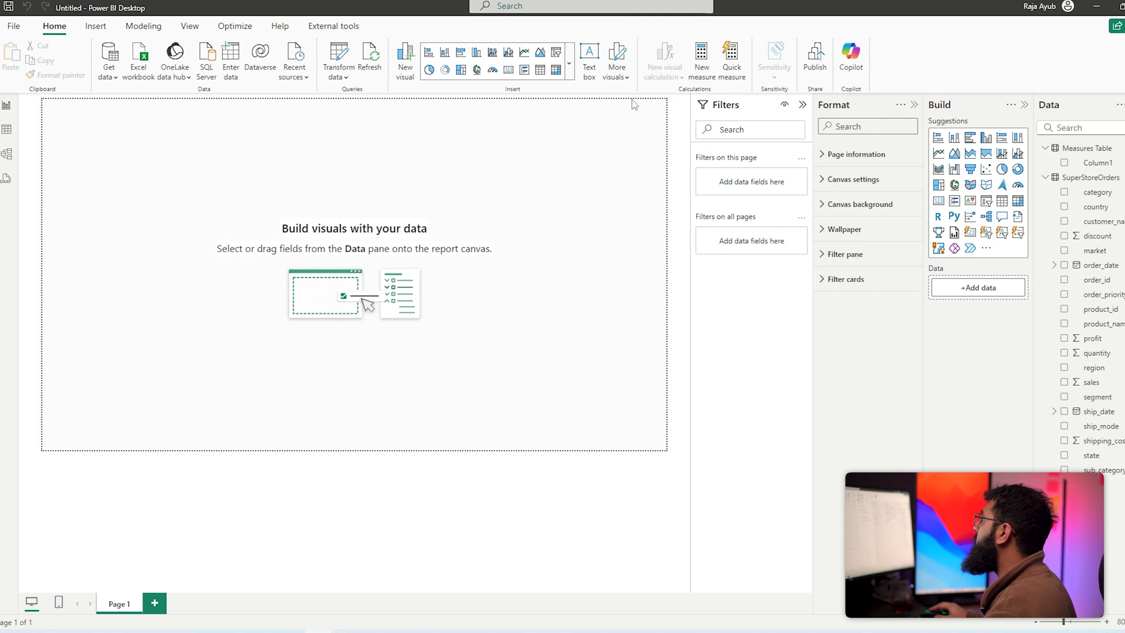
Create the measure Sales $ = SUM(SuperStoreOrders[sales]) in the Measures Table.
text(Sales)
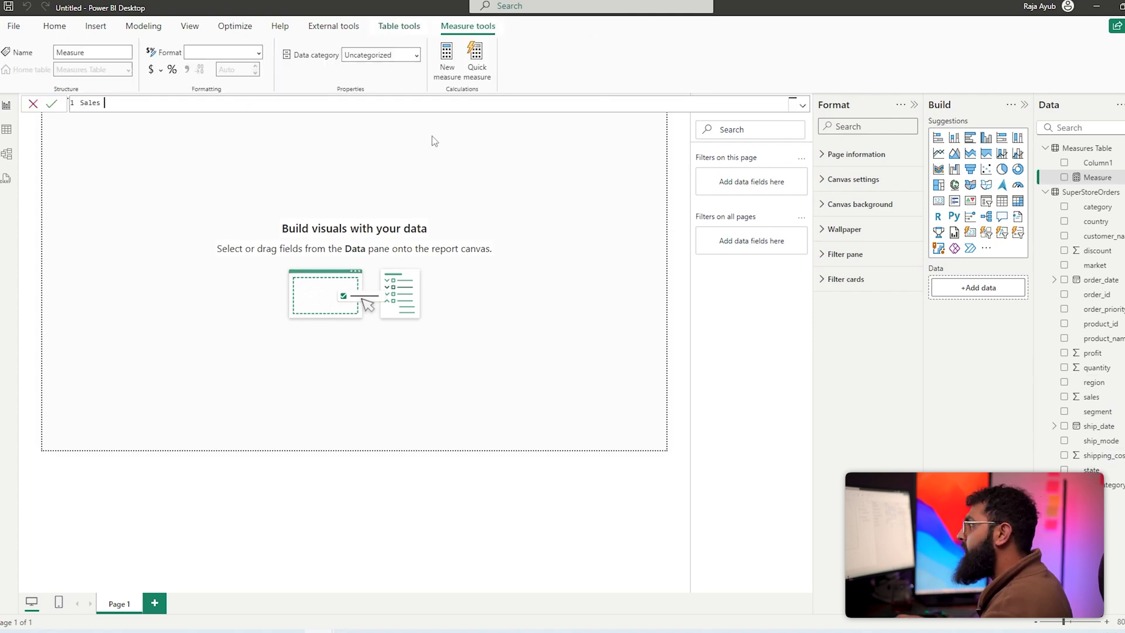
text( $ = SUM()
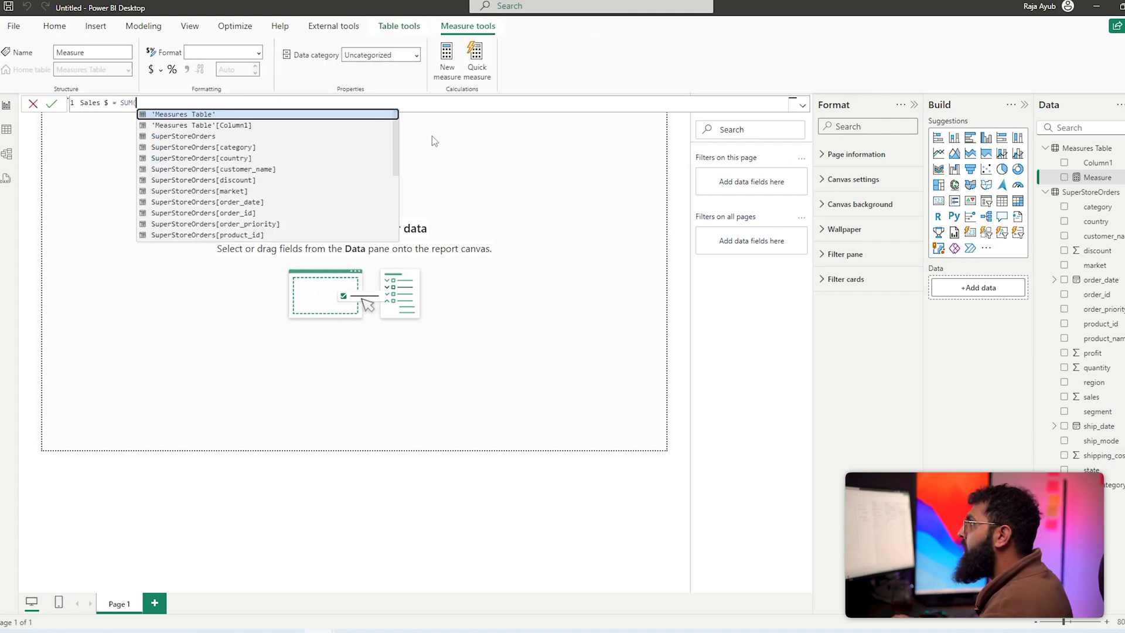
text(SuperStoreOrders[sales]))
key(Return)
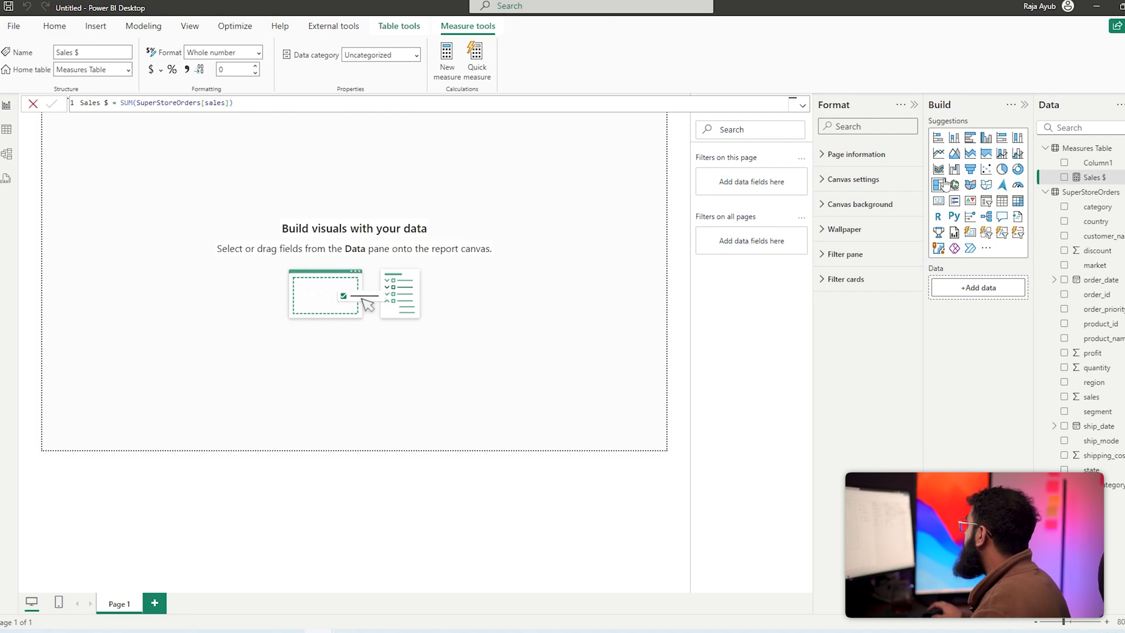
Add an enlarged bar chart of Sales $ by ship_mode with data labels turned on.
drag(543, 210, 461, 314)
click(1064, 177)
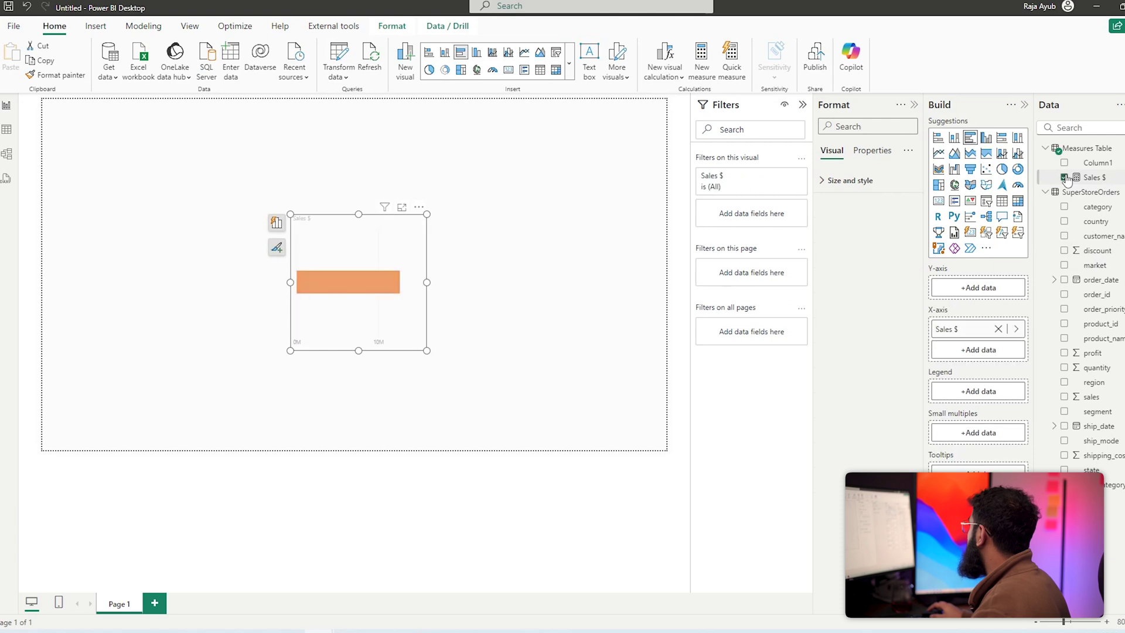
click(1065, 442)
drag(426, 350, 474, 346)
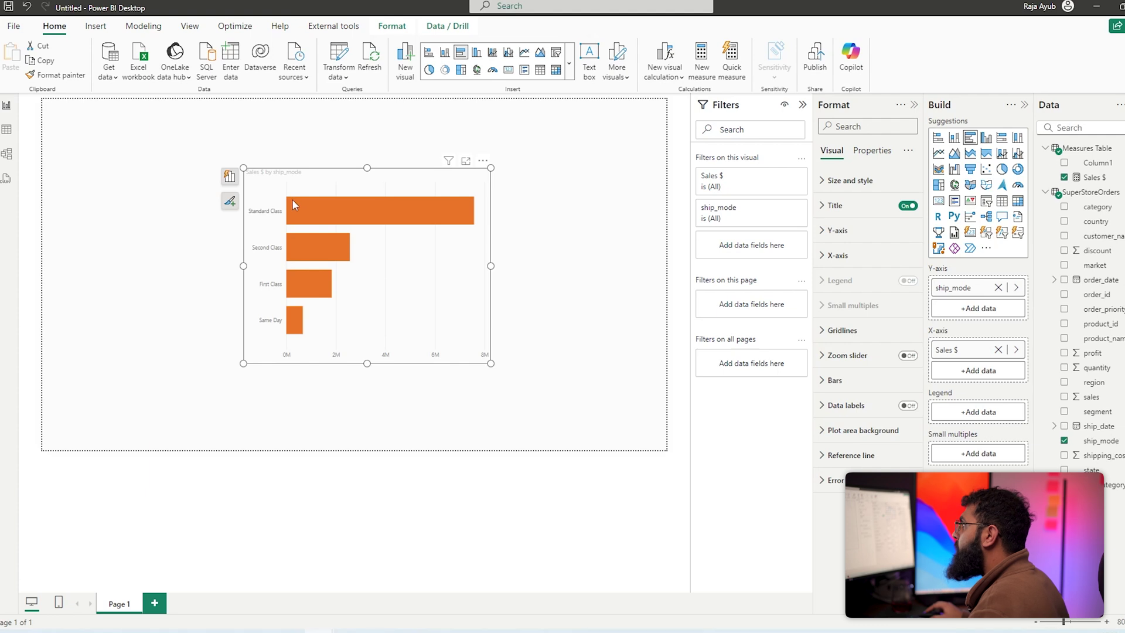
click(908, 405)
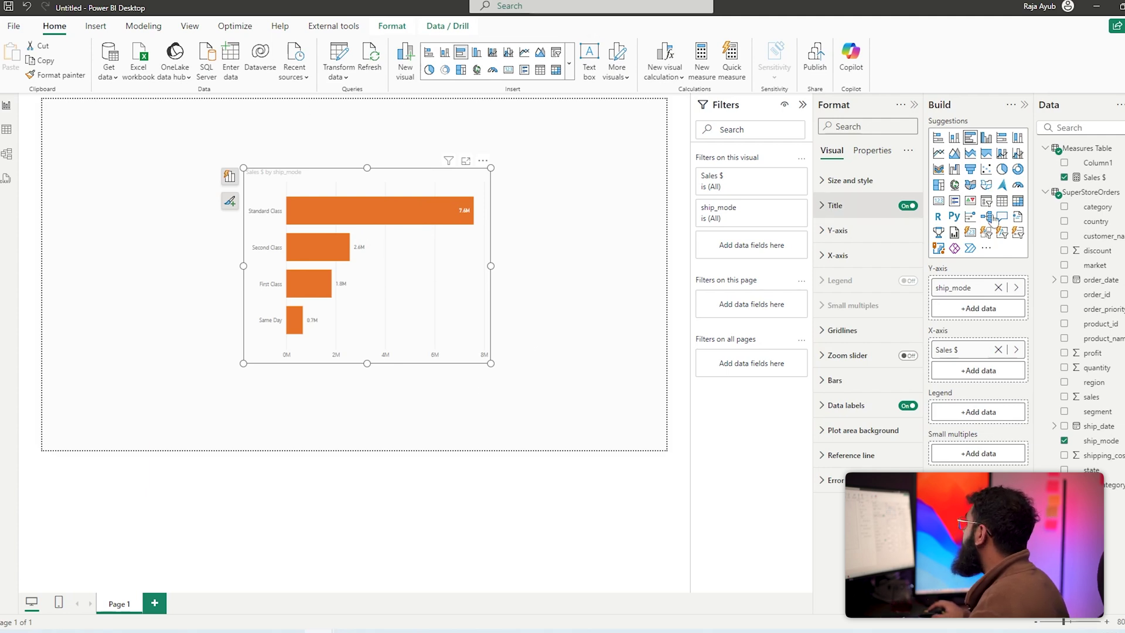
click(1078, 149)
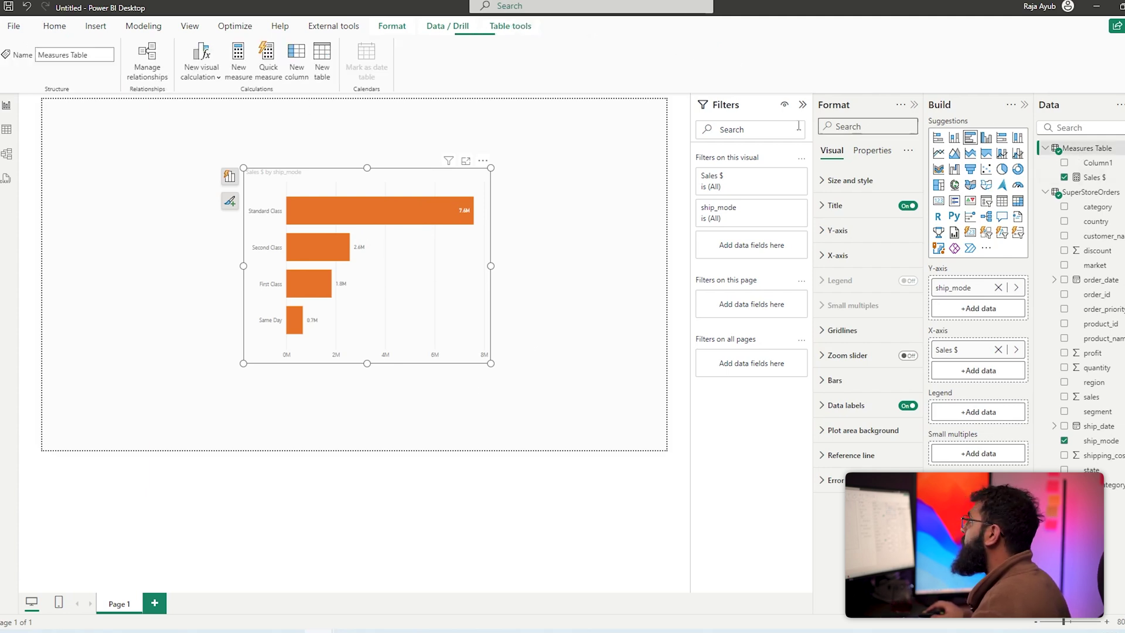
Create the measure Total Bar = 1.
click(238, 62)
text(T)
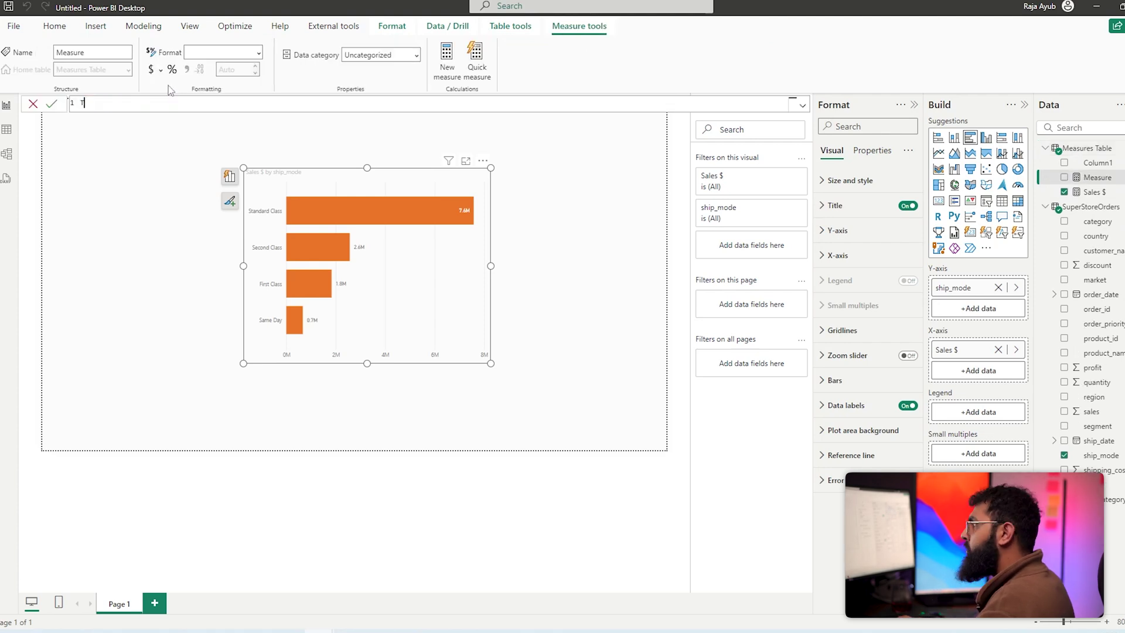
text(otal Bar = )
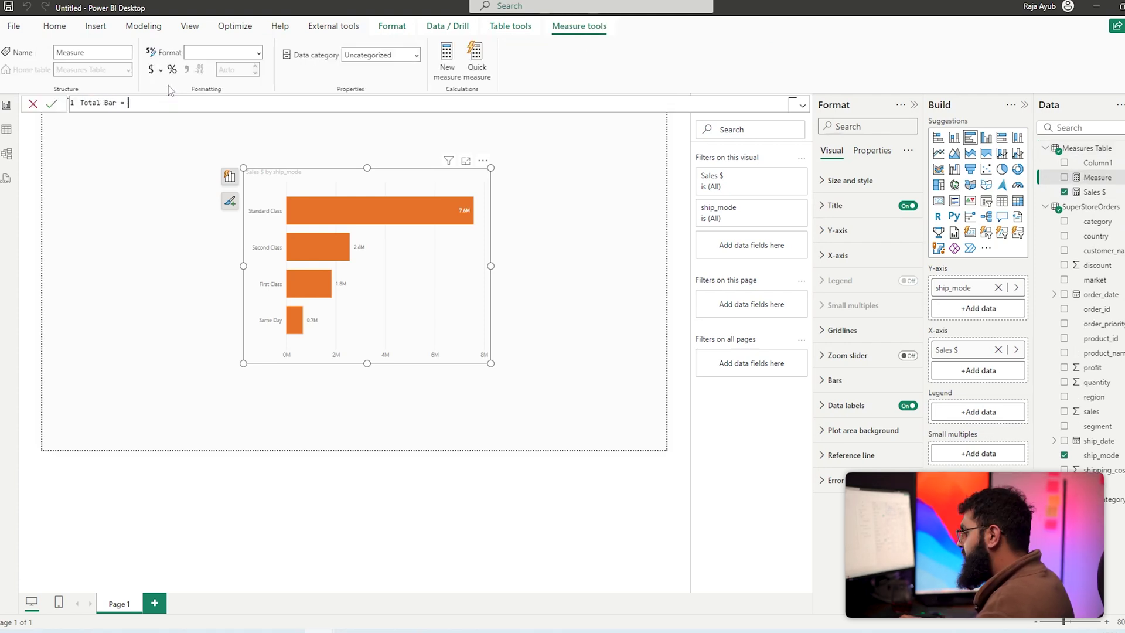
text(1)
key(Return)
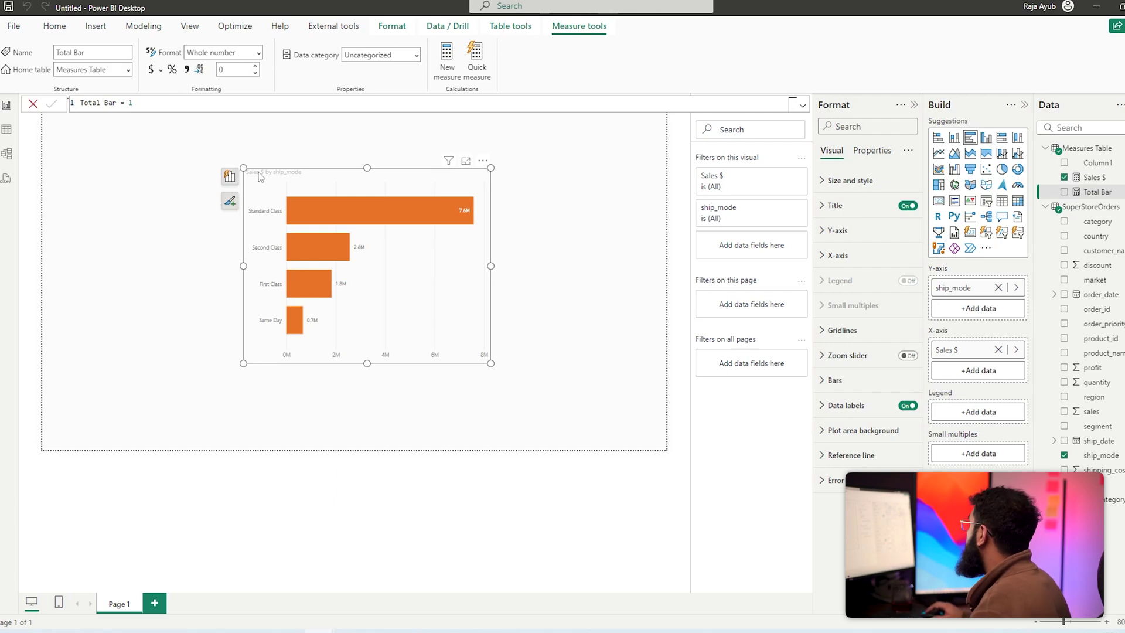
Replace Sales $ with Total Bar on the chart's value axis.
click(998, 349)
drag(1097, 192, 978, 351)
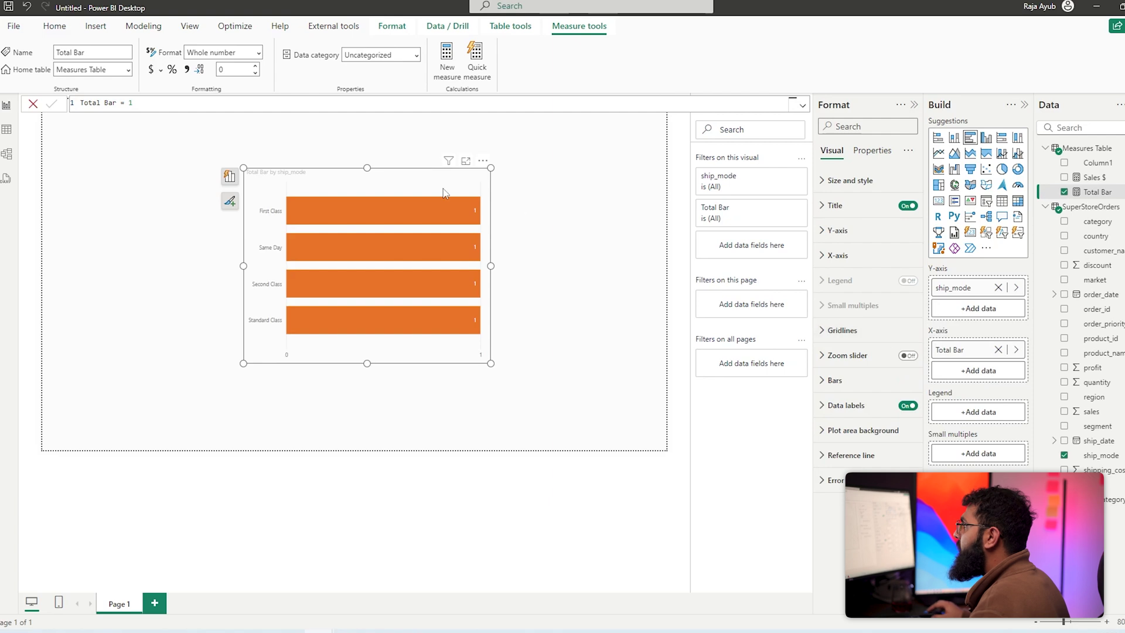
mouse_move(445, 319)
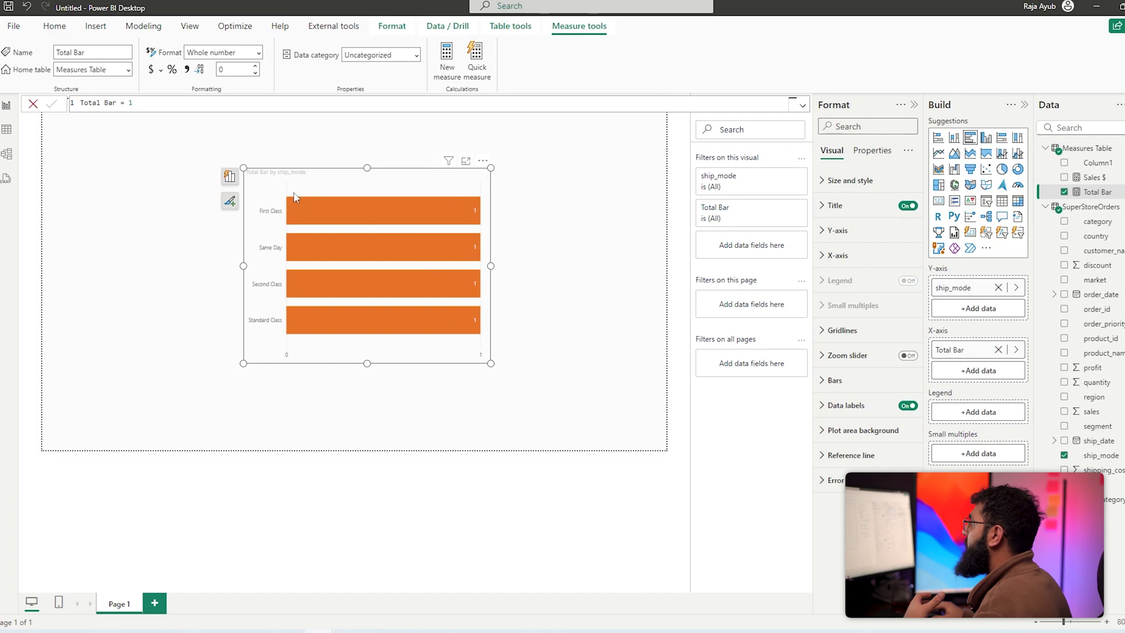
mouse_move(461, 216)
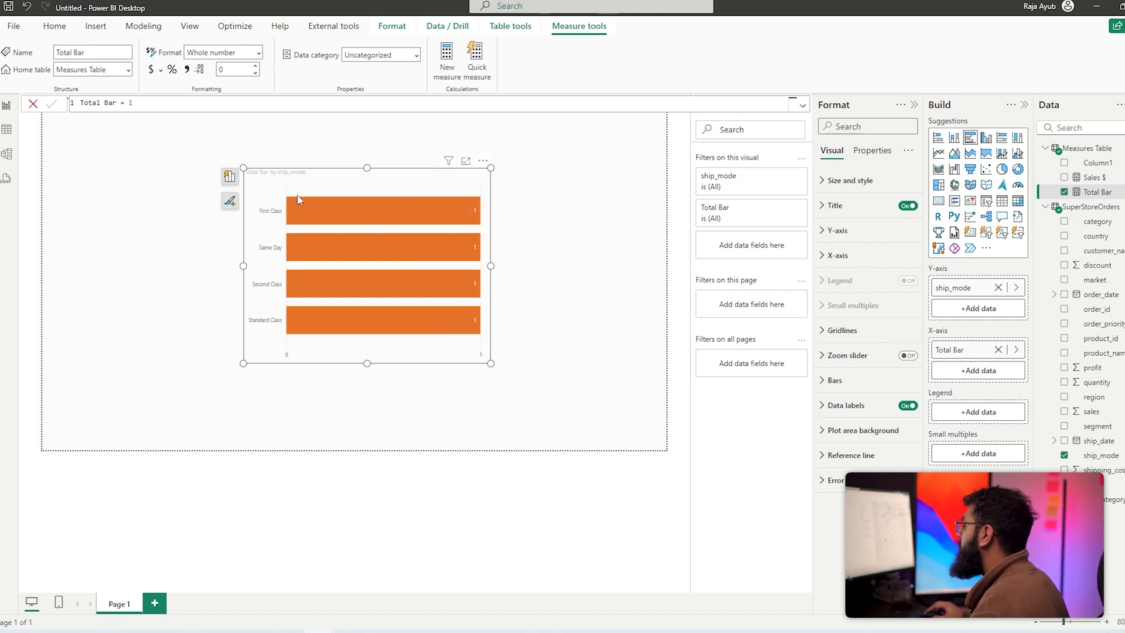
Create the measure Subheader = 0.1 and add it to the chart beside Total Bar.
click(1079, 148)
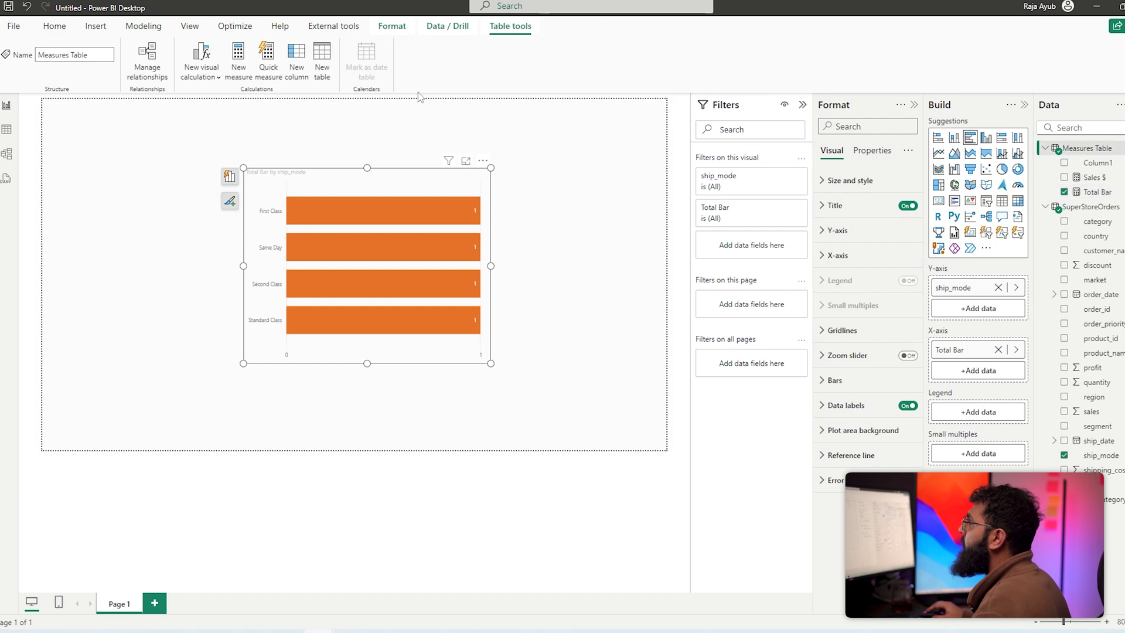
click(239, 58)
text(Subheader = 0.1)
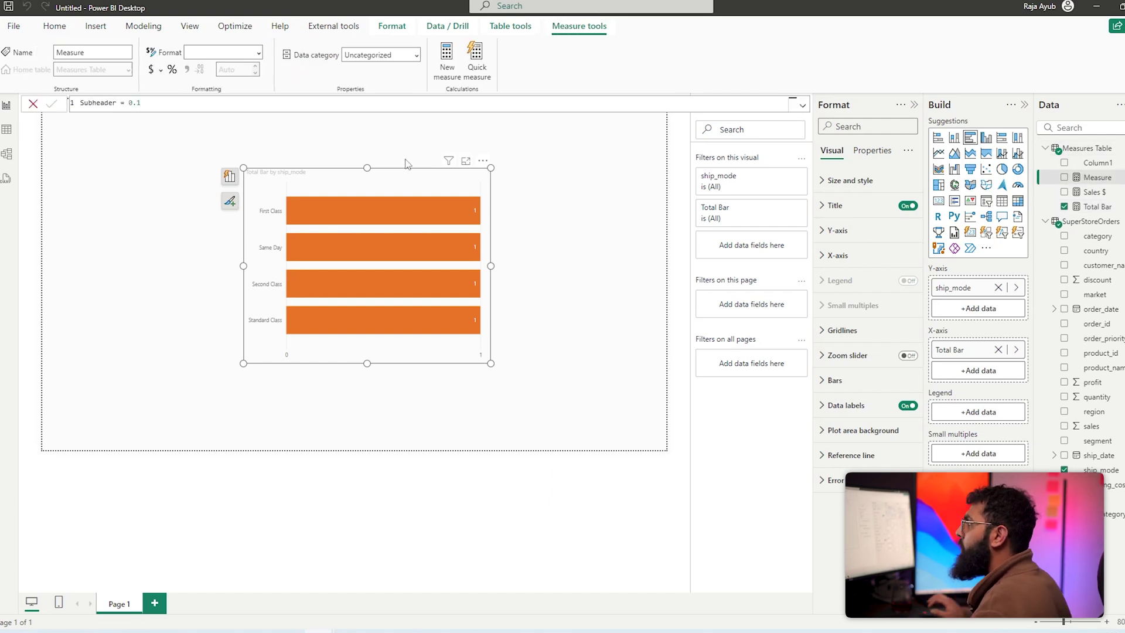
key(Return)
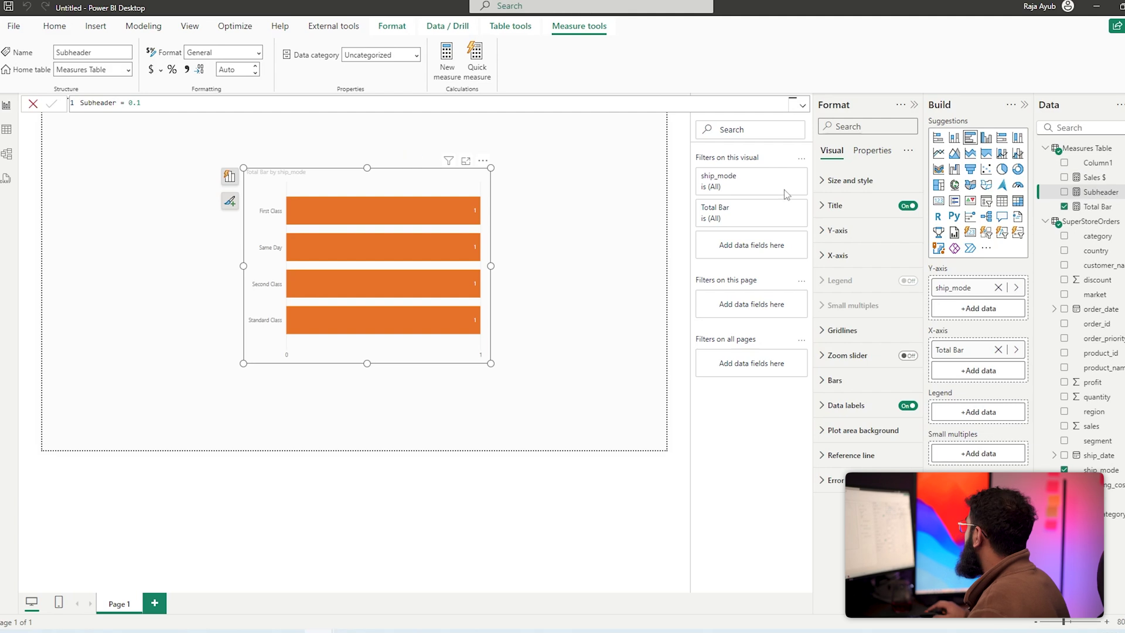
drag(1101, 192, 973, 343)
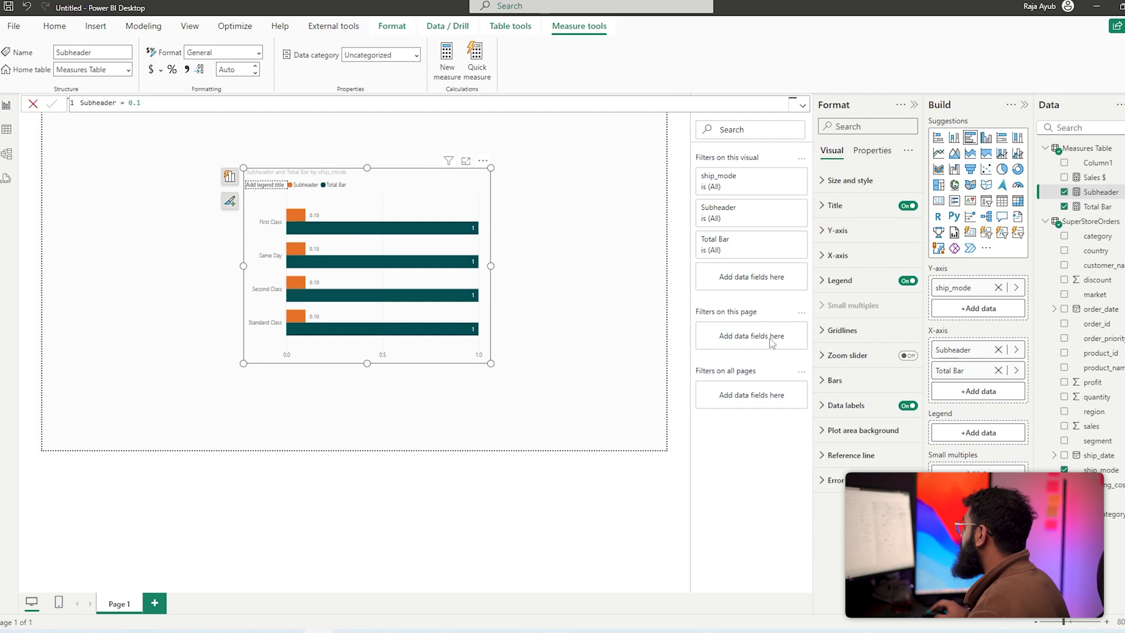
Set the Subheader series' data labels to display the Sales $ field.
click(846, 405)
scroll(855, 351, down, 2)
click(860, 345)
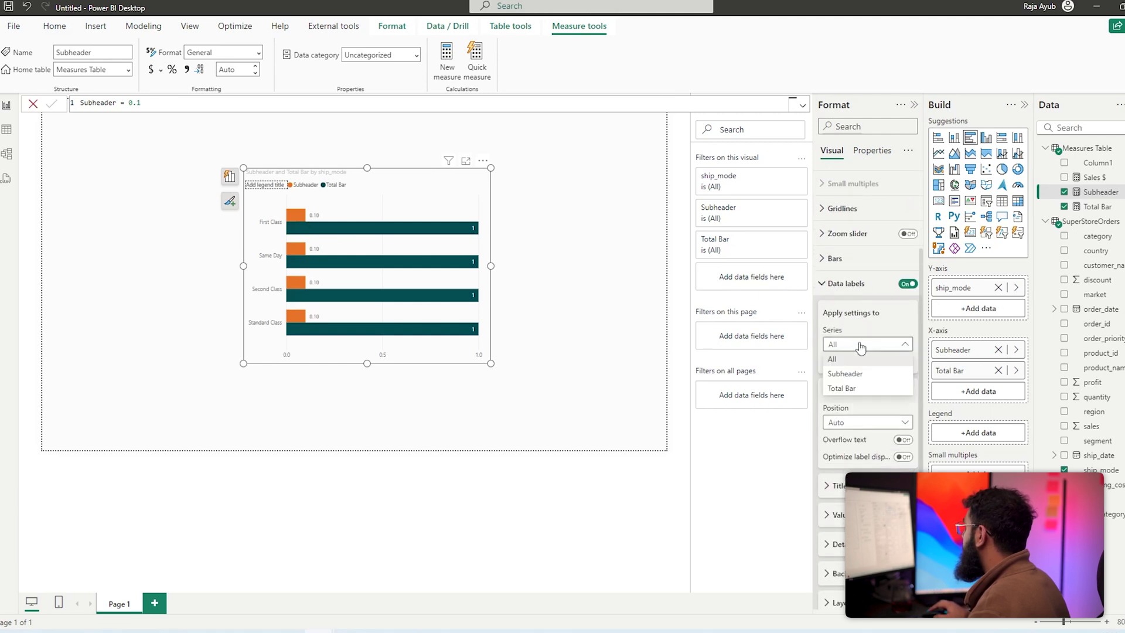
click(845, 373)
scroll(850, 381, down, 1)
click(841, 455)
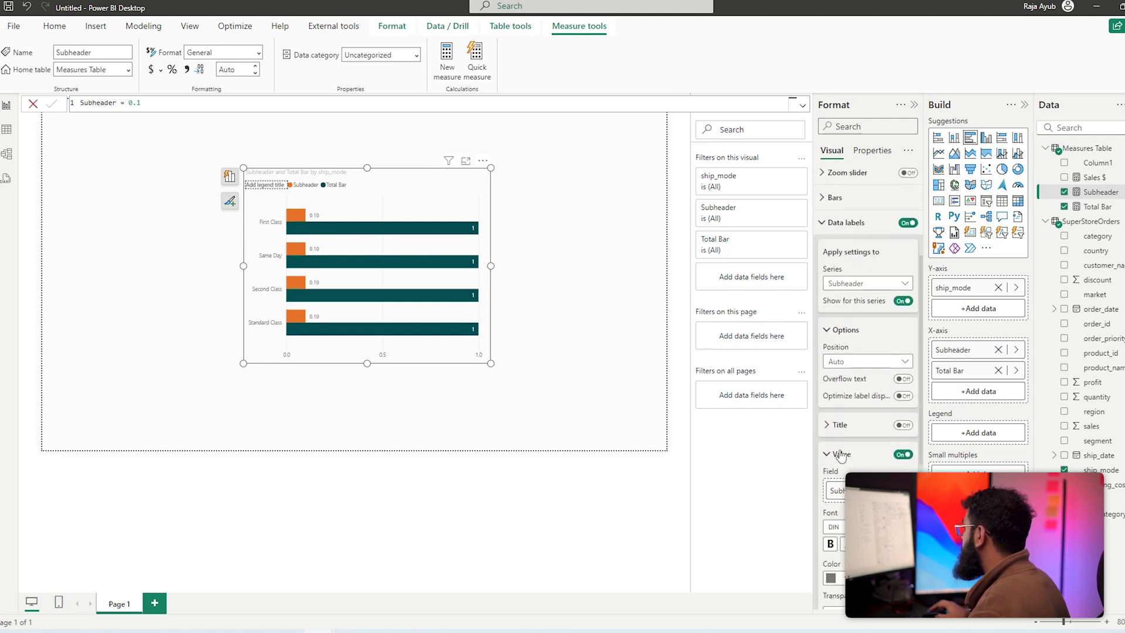
scroll(841, 456, down, 2)
click(898, 369)
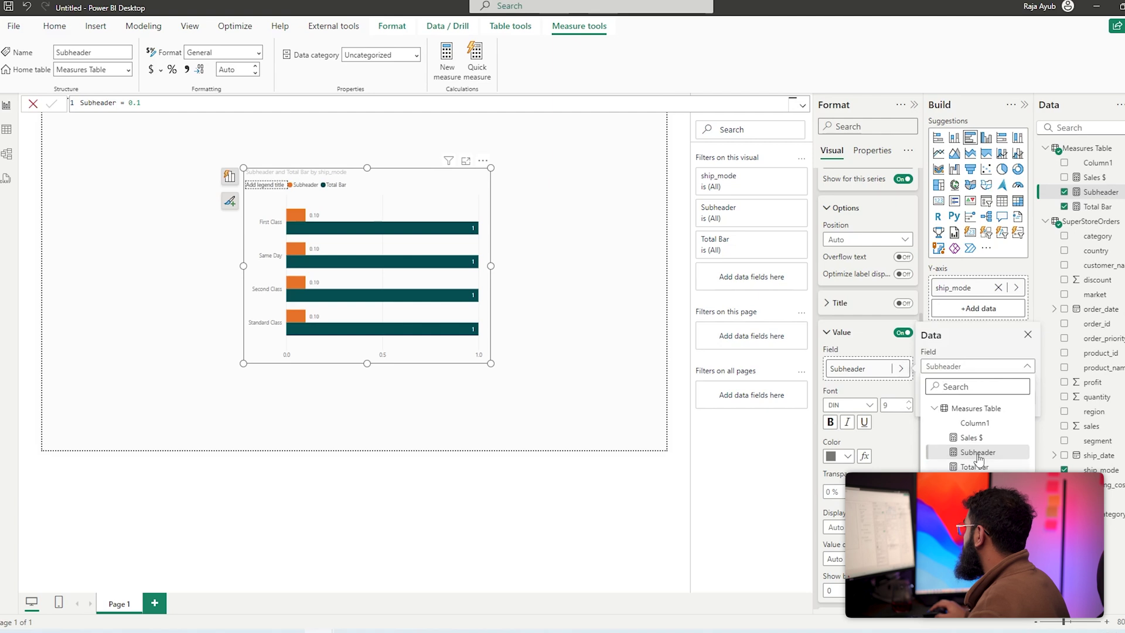
click(971, 437)
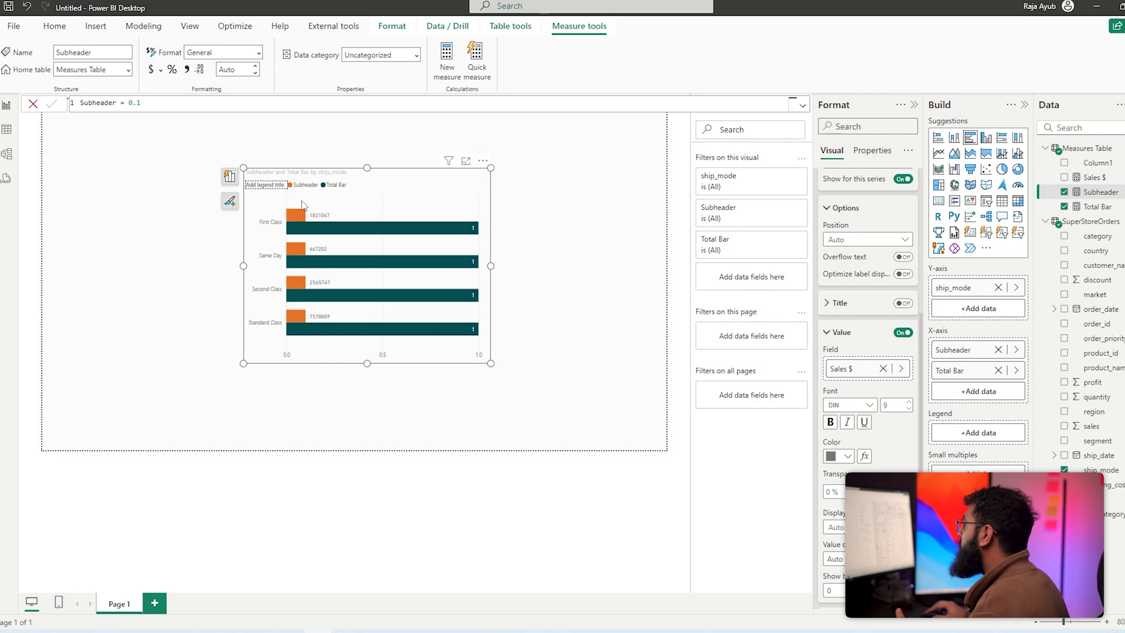
Create the measure Header = 0.1 and add it to the chart's values.
click(448, 76)
text(He)
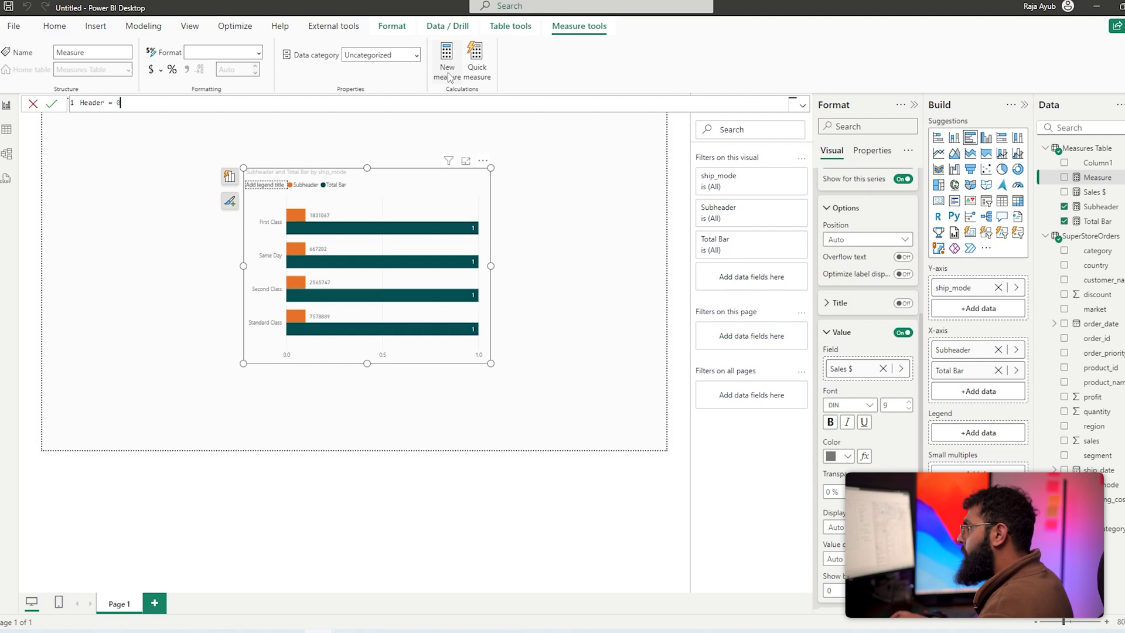
key(Return)
drag(1093, 177, 973, 346)
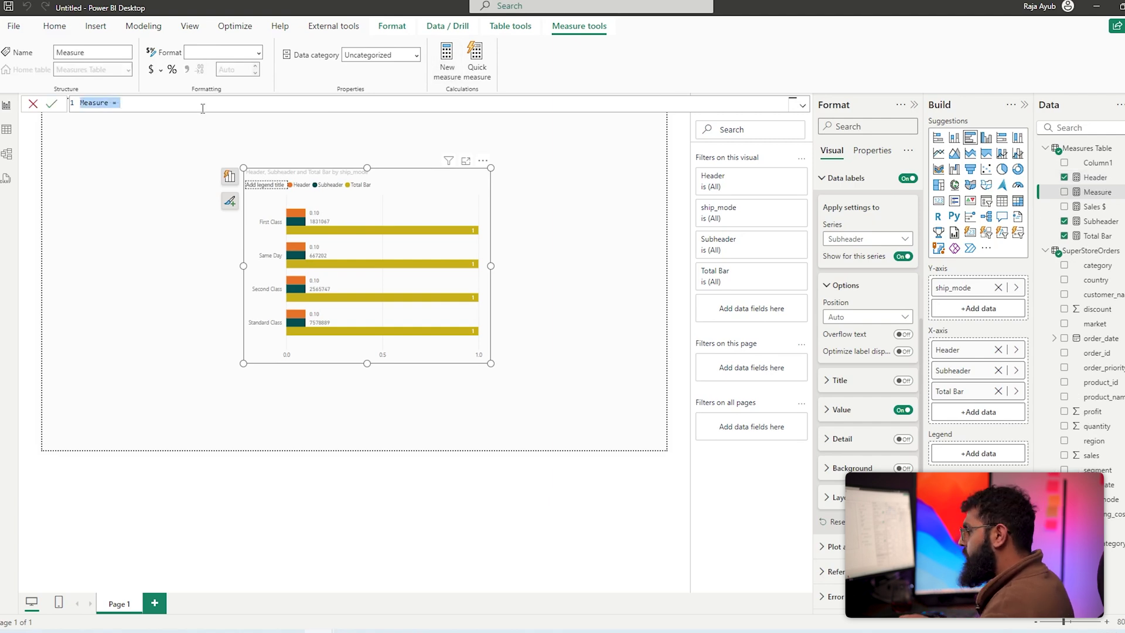
Create the measure Category = SELECTEDVALUE(SuperStoreOrders[ship_mode]).
text(Categor)
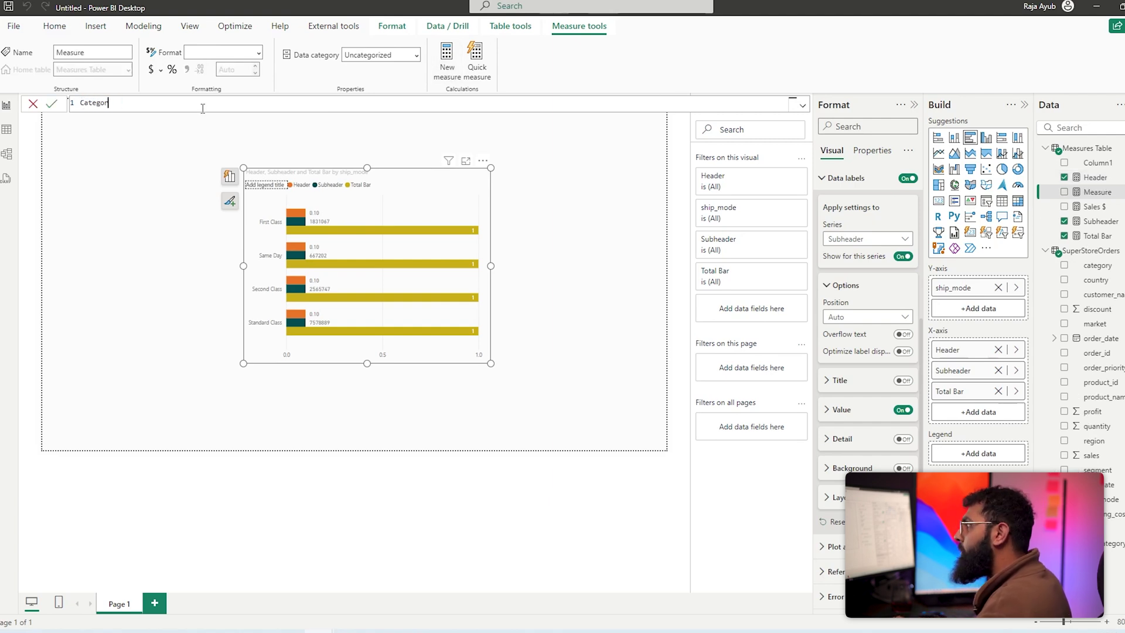
text(y = SELECTEDVAL)
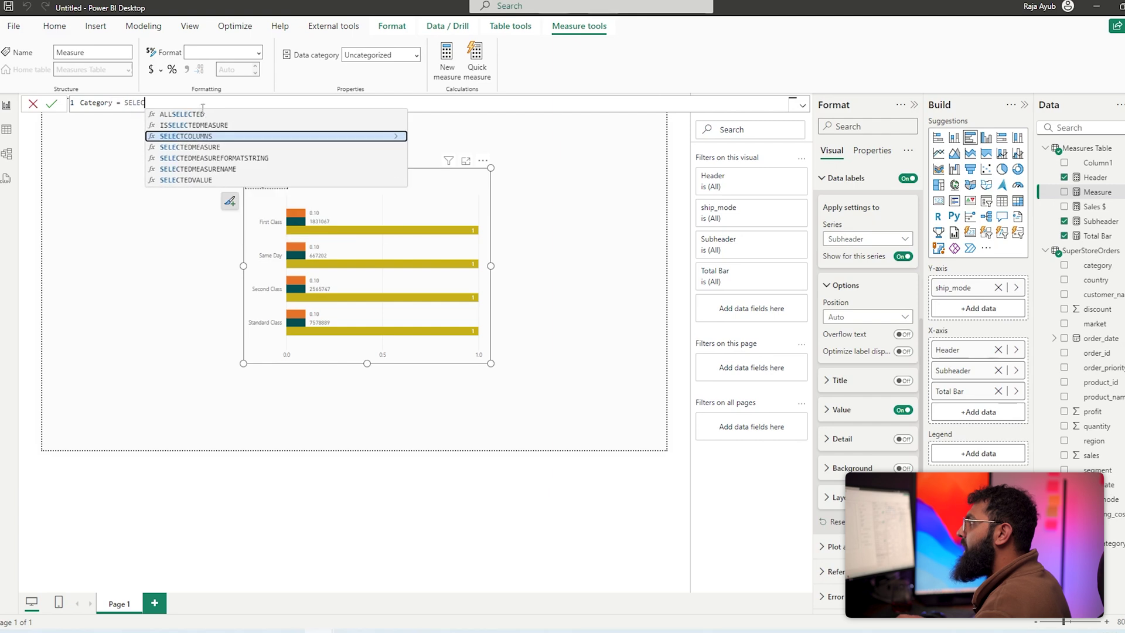
click(204, 114)
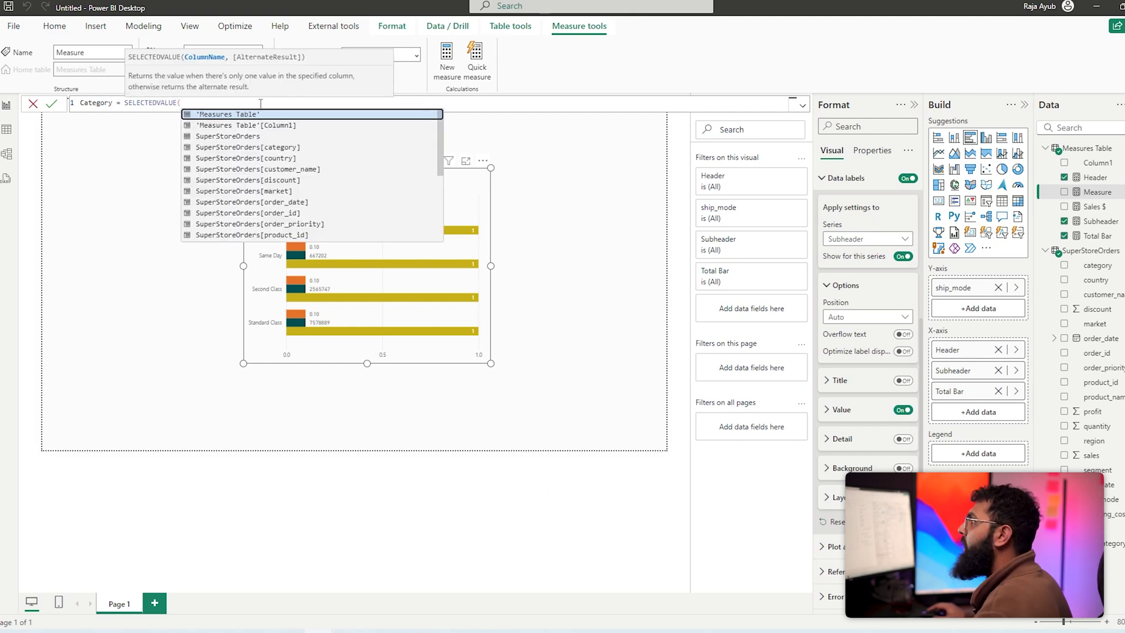
text(Shi)
key(Up)
key(Tab)
text())
key(Return)
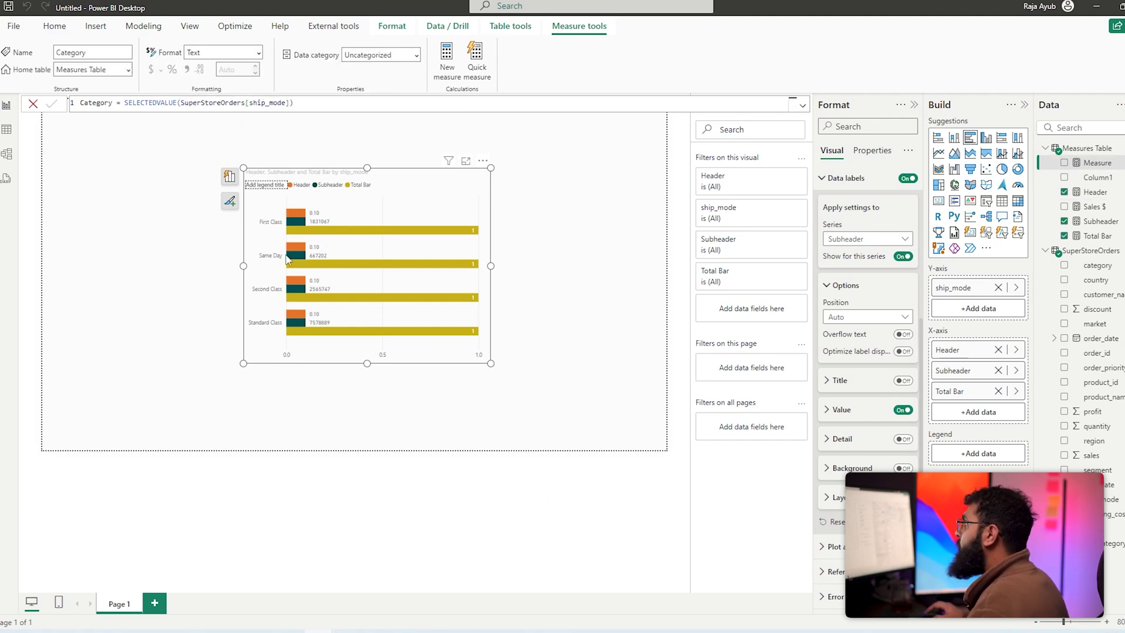
Set the Header series' data labels to show the Category field's ship_mode names.
click(861, 239)
click(852, 268)
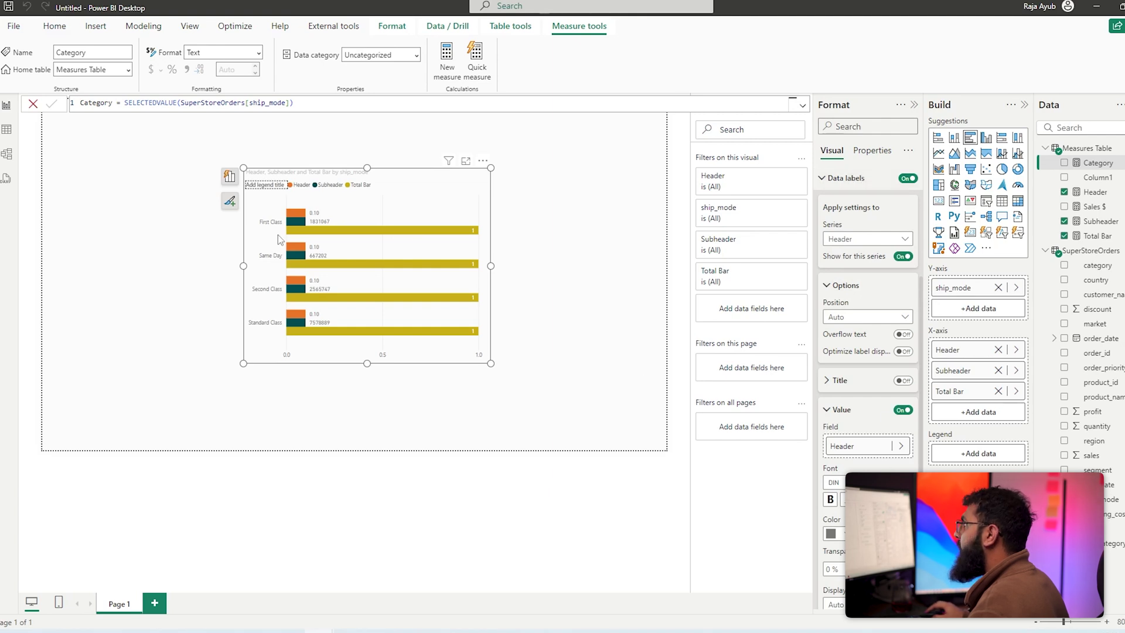
click(901, 444)
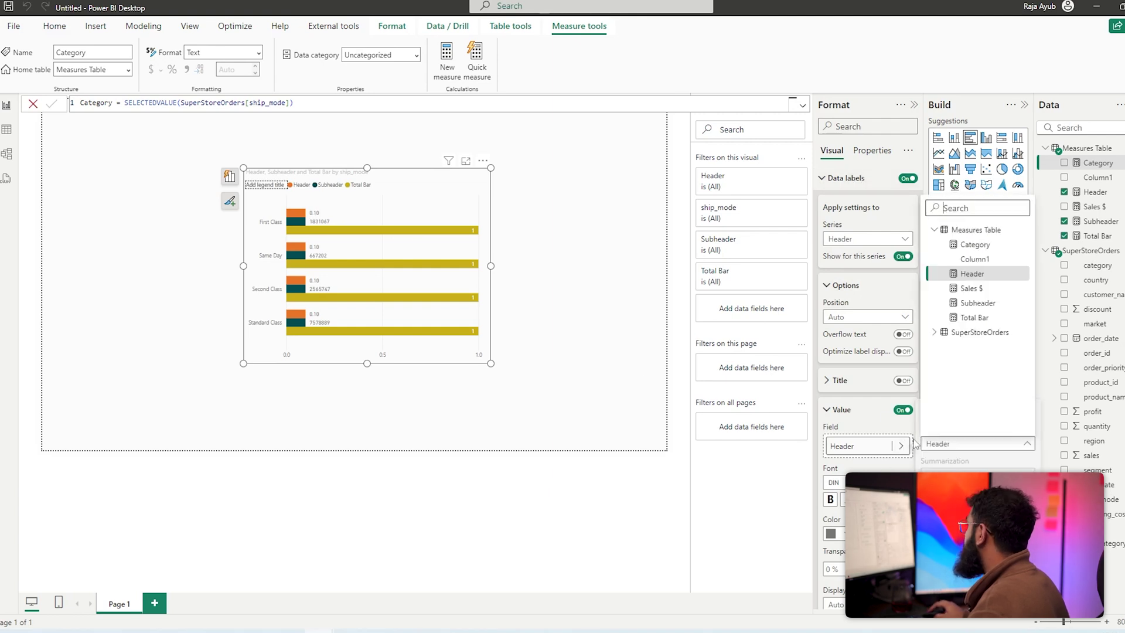
click(974, 245)
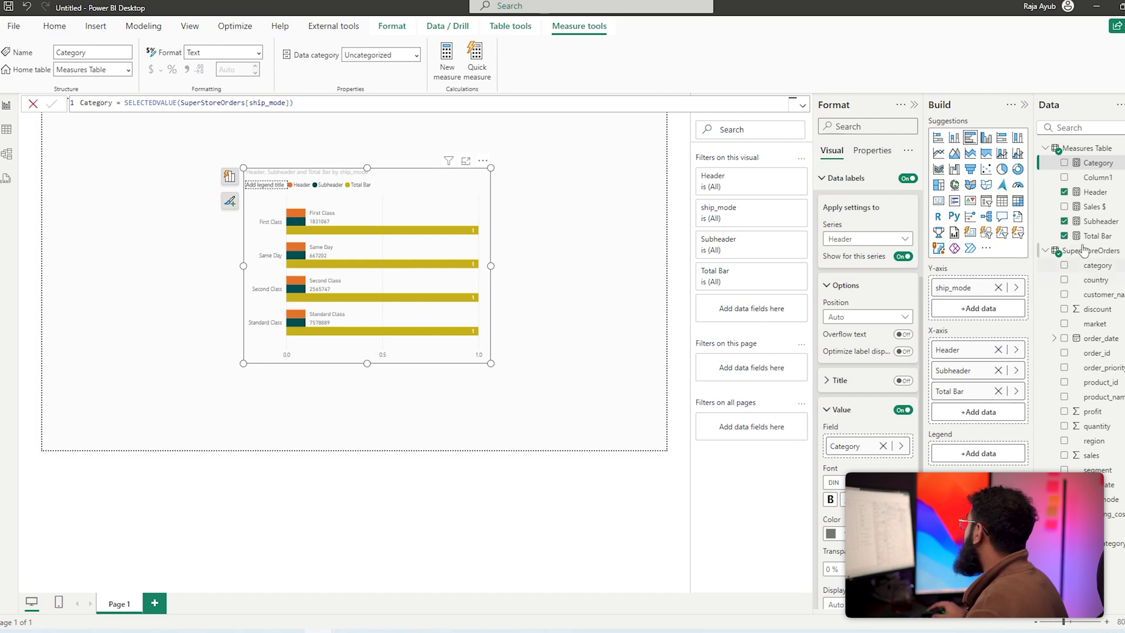
click(1095, 192)
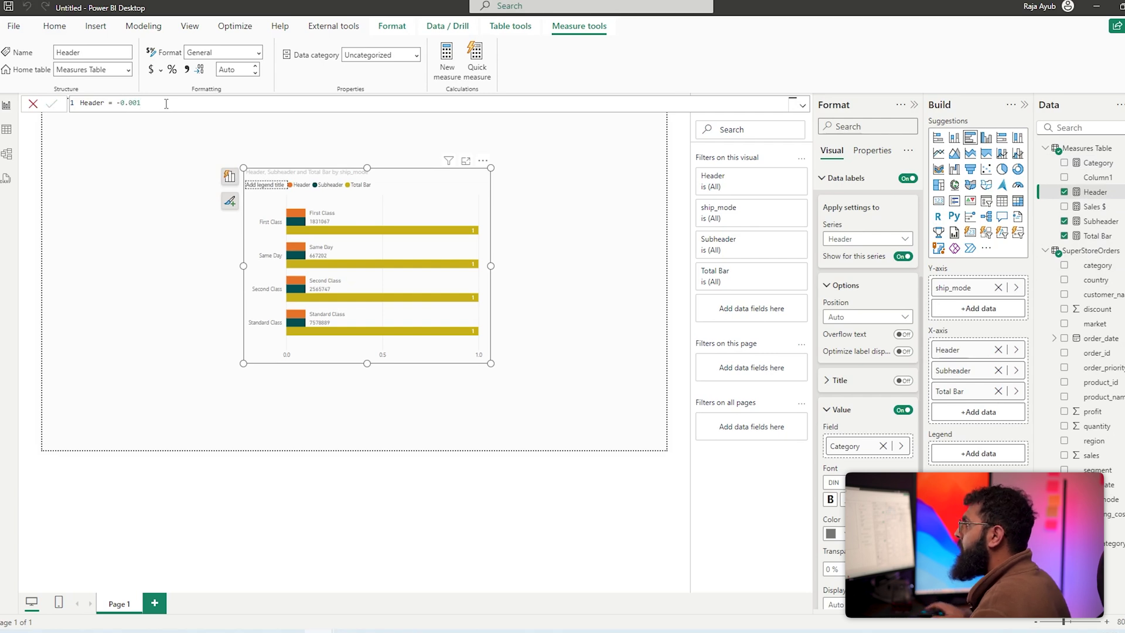
Change the Subheader measure's value from 0.1 to -0.001.
click(1102, 221)
click(157, 109)
key(BackSpace)
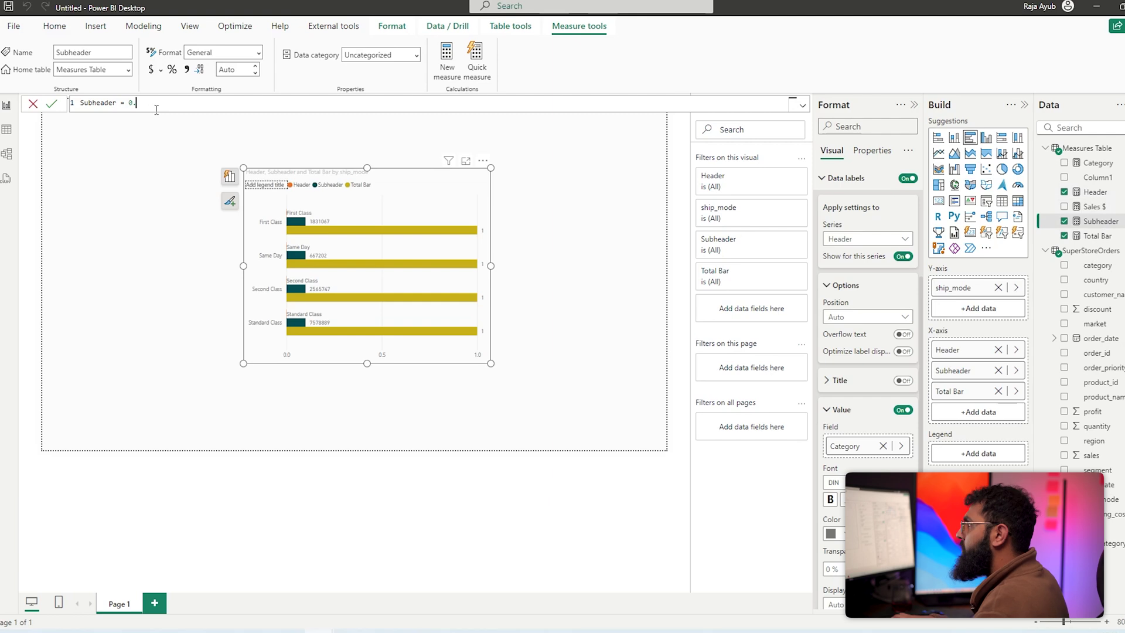
key(BackSpace)
text(01)
key(Return)
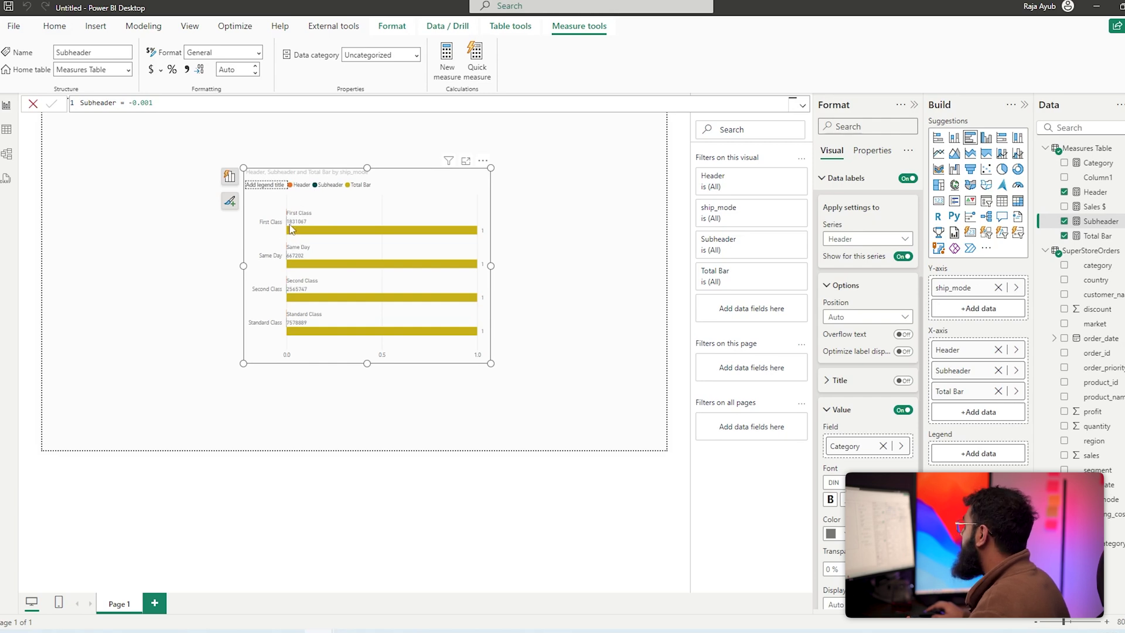
Set bar transparency to 100% for the Subheader and Header series.
scroll(853, 325, up, 6)
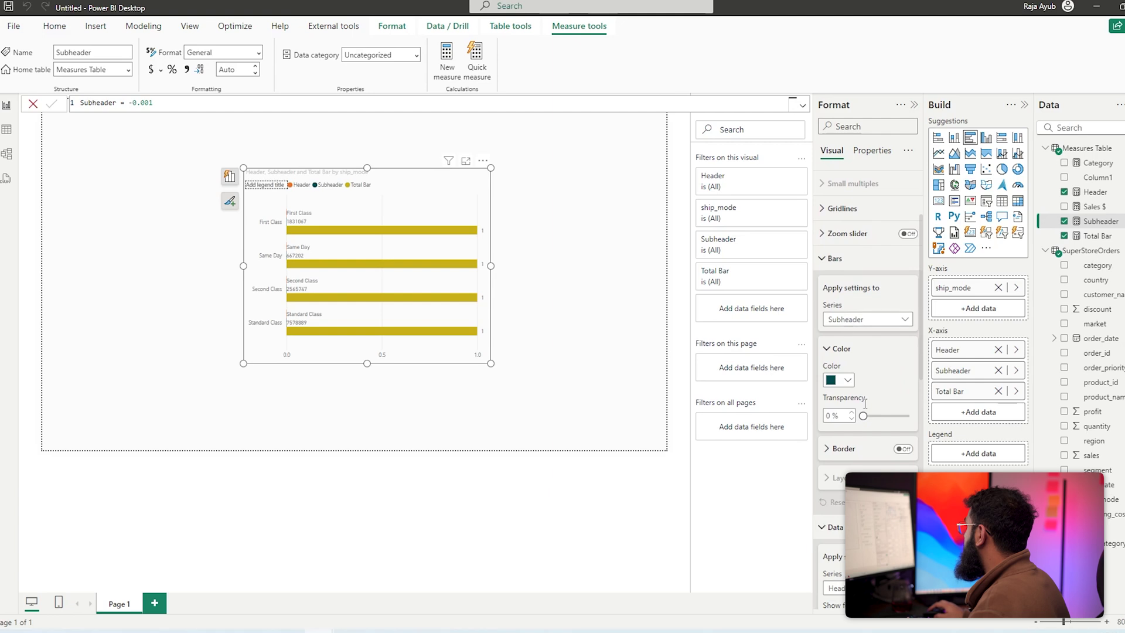
drag(864, 416, 911, 416)
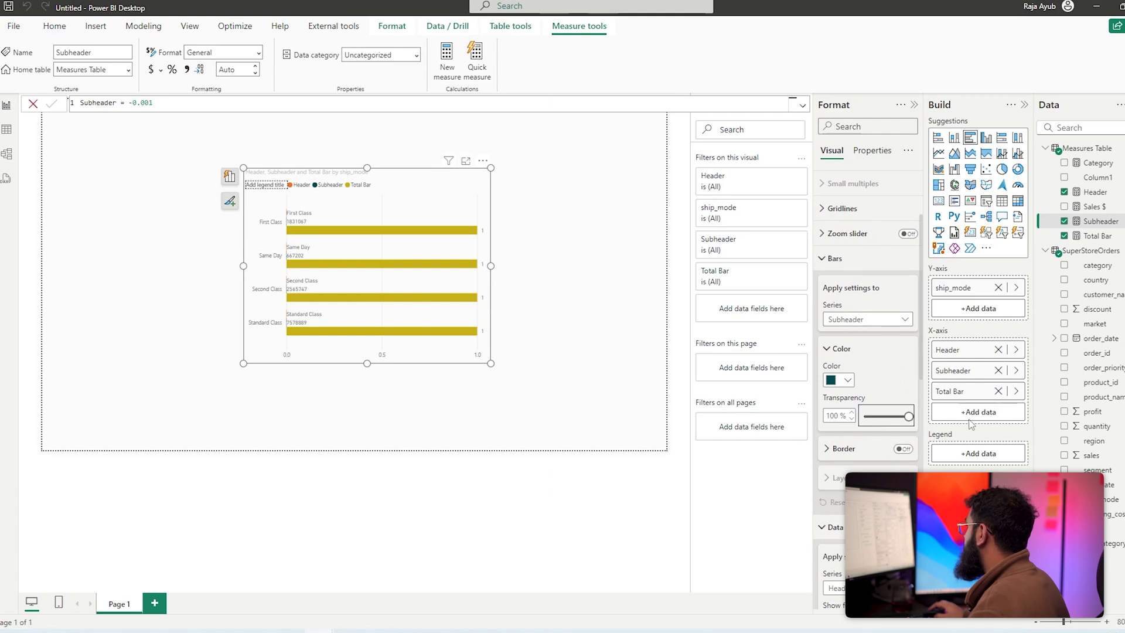
click(857, 319)
click(839, 349)
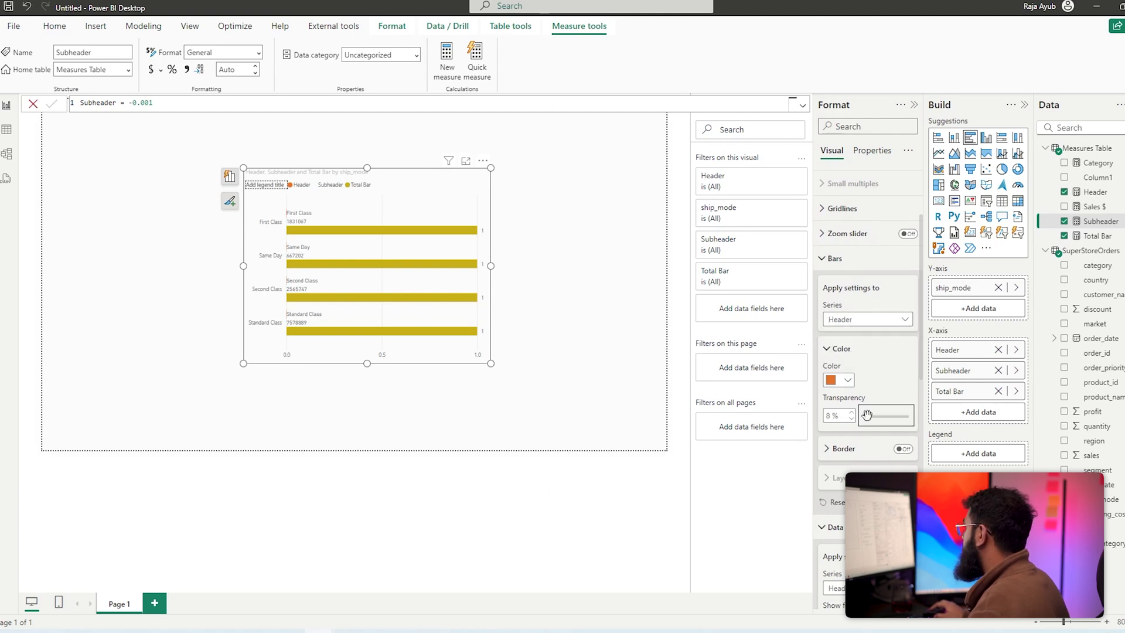
drag(865, 416, 909, 416)
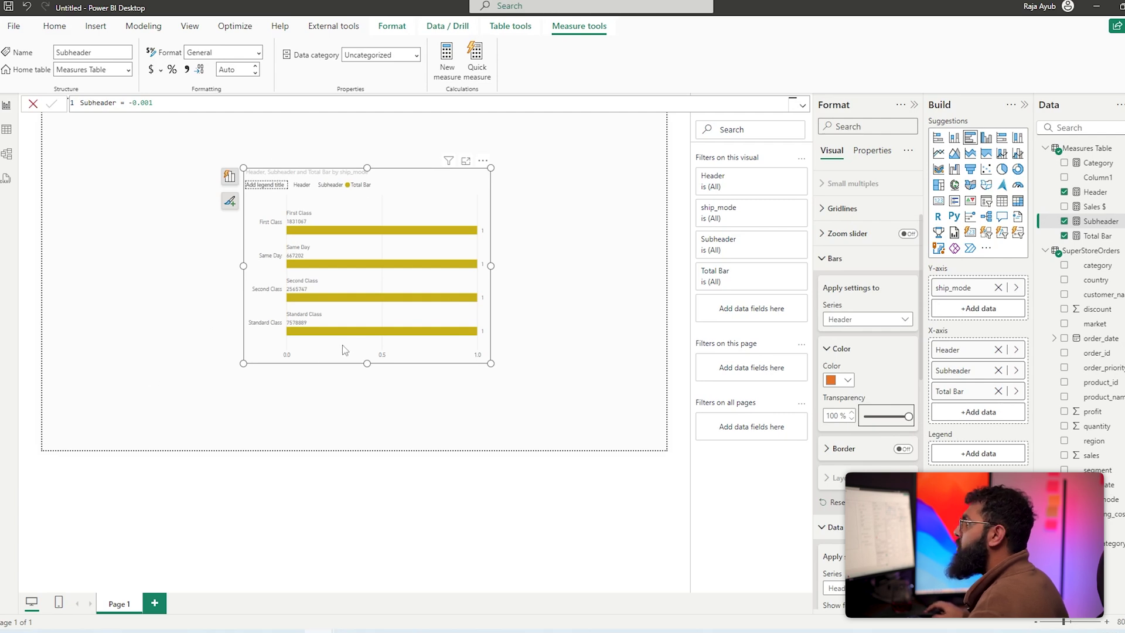
Turn off the X-axis and Y-axis values, chart title and legend.
scroll(870, 417, up, 3)
click(838, 255)
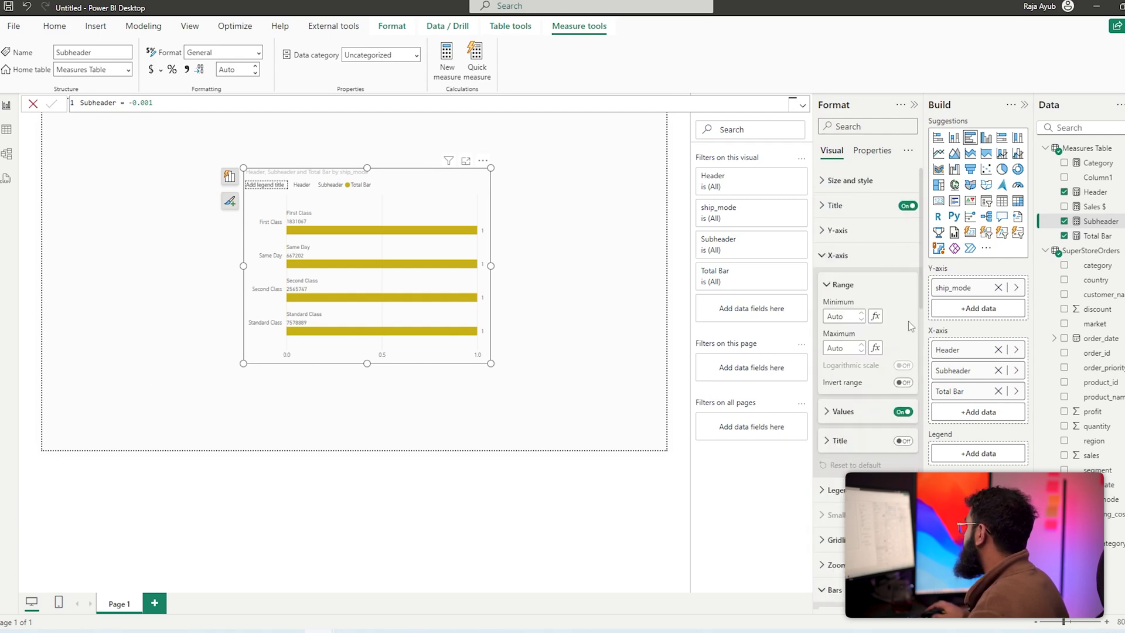
click(903, 411)
click(896, 230)
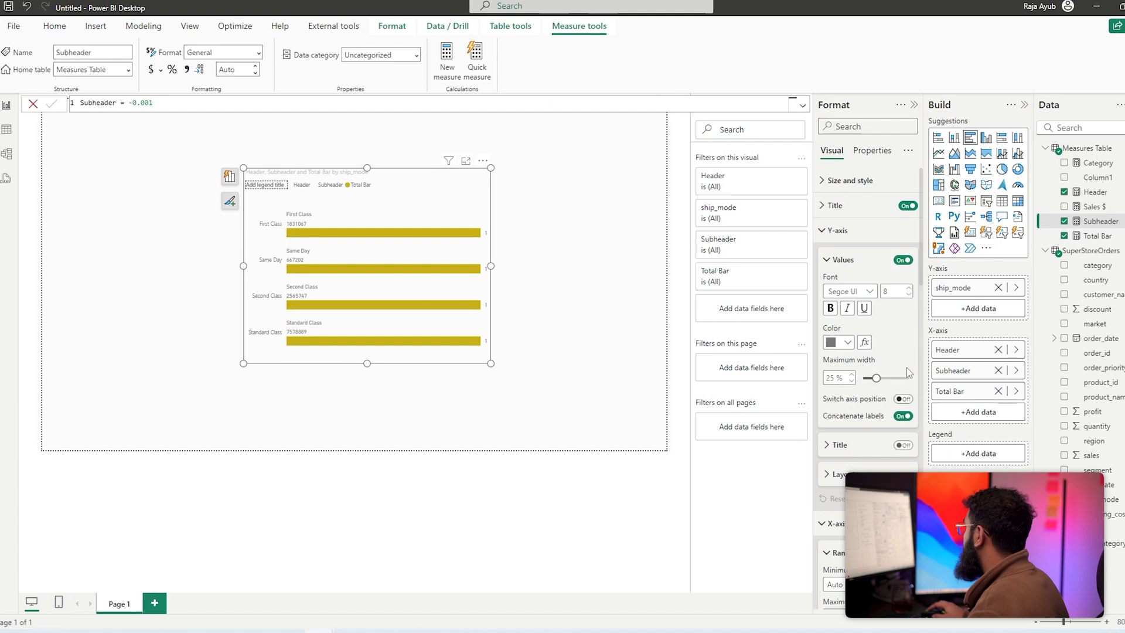
click(903, 260)
click(907, 206)
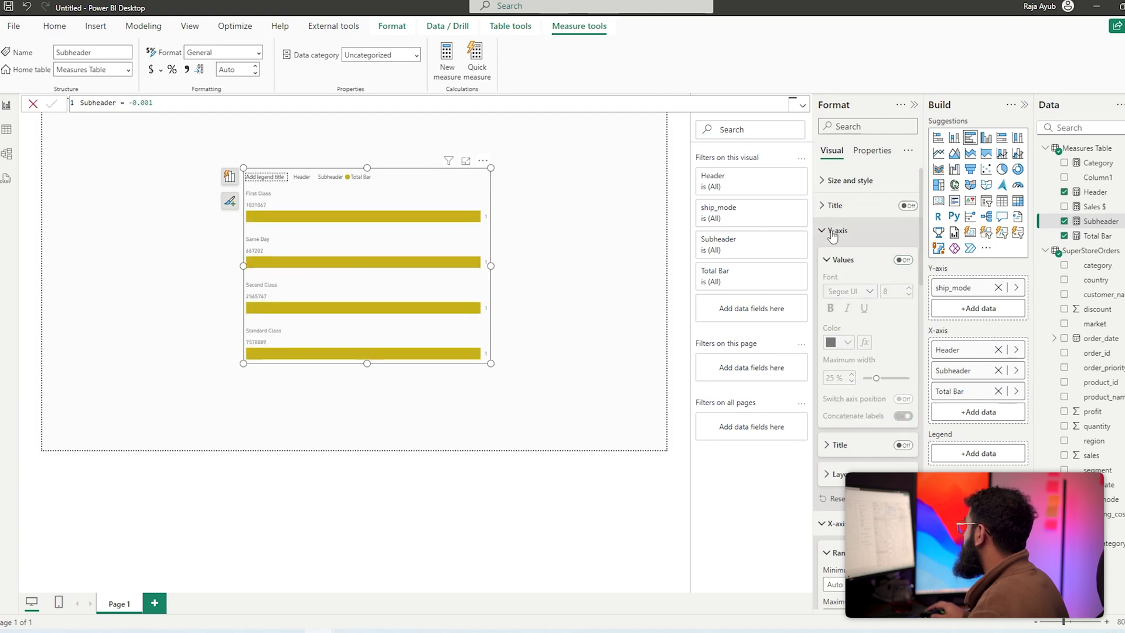
click(838, 230)
click(903, 490)
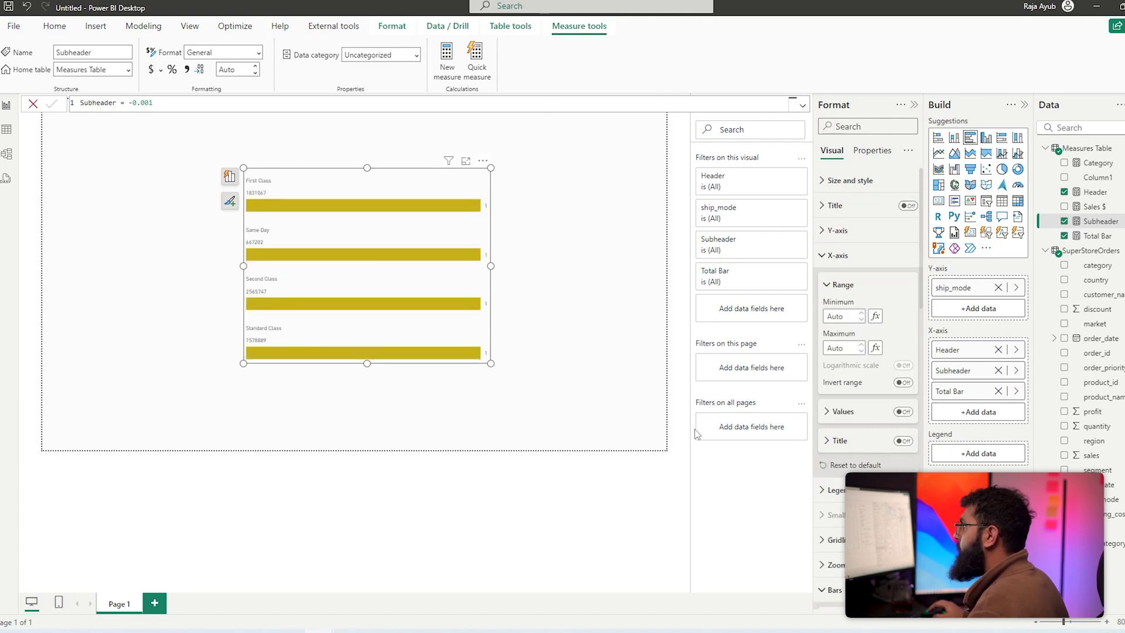
click(624, 374)
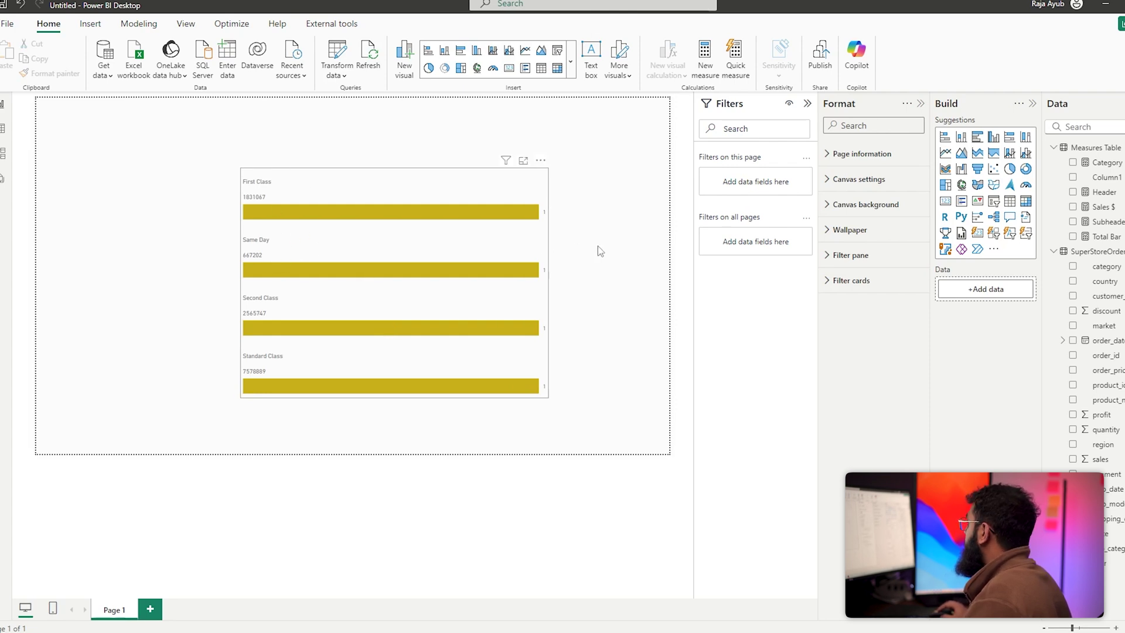
Colour the Total Bar series light grey in the chart's bar settings.
click(528, 252)
scroll(859, 369, down, 2)
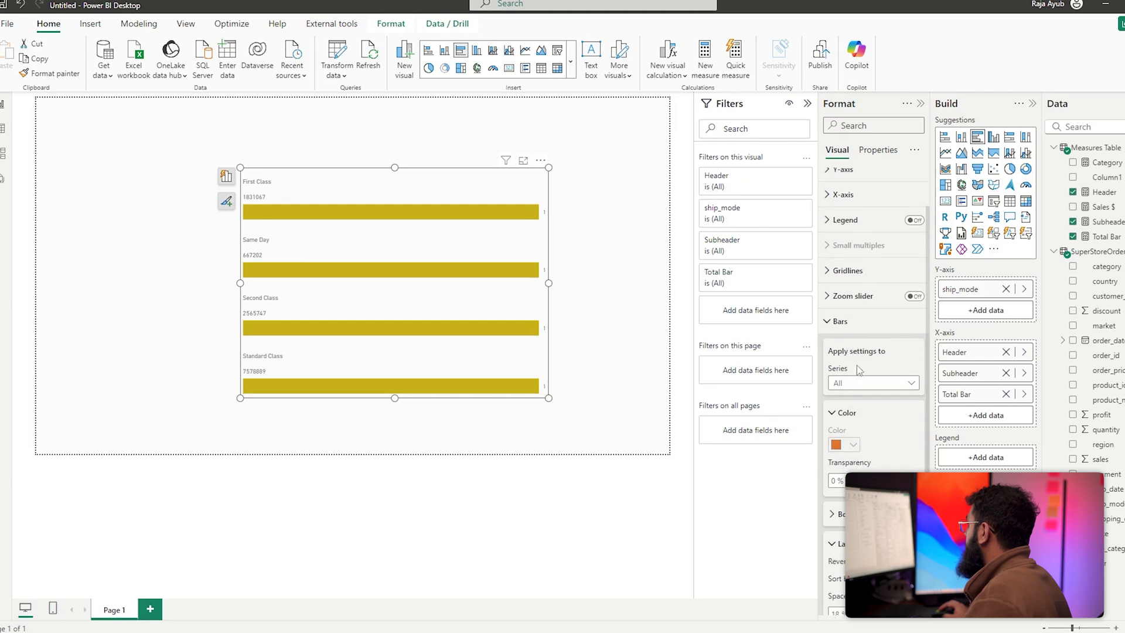
click(870, 383)
click(852, 439)
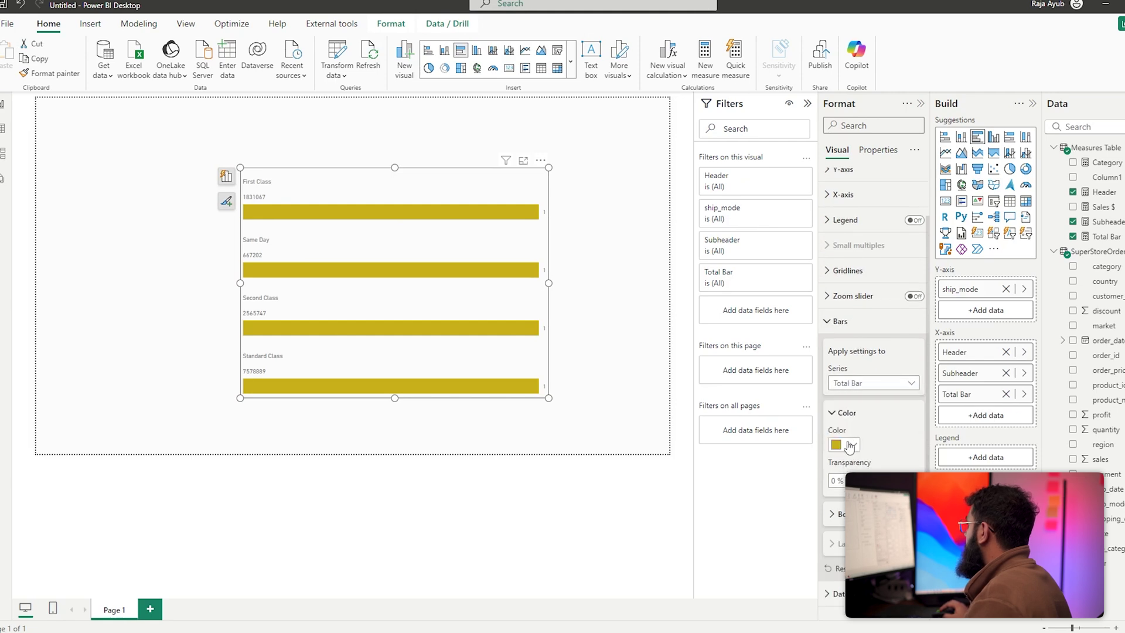
click(849, 445)
click(841, 289)
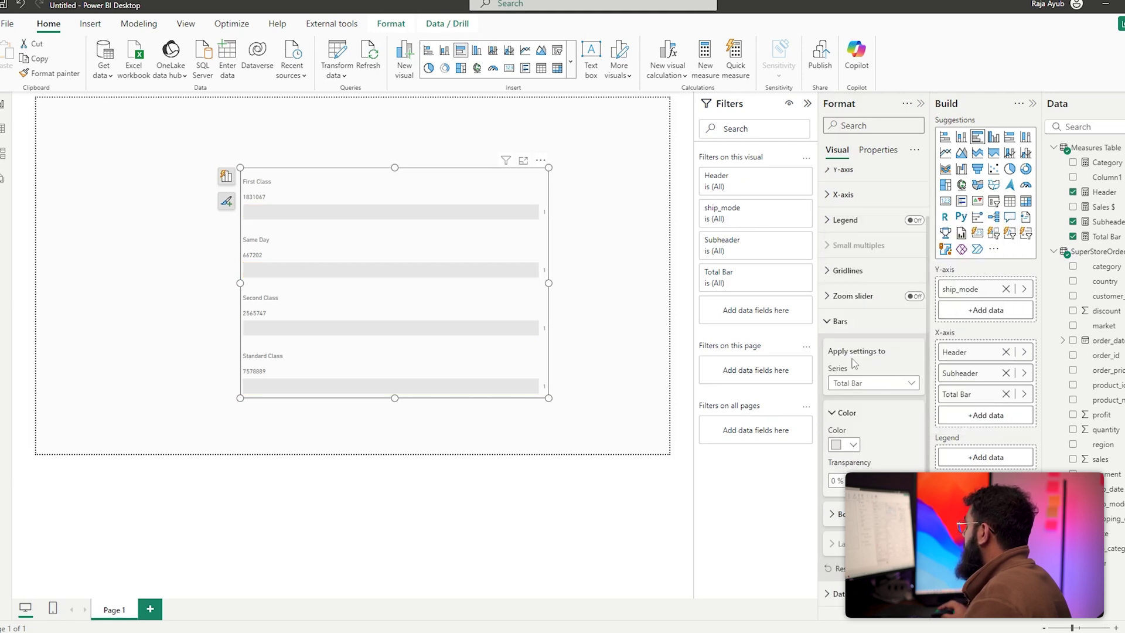
click(840, 321)
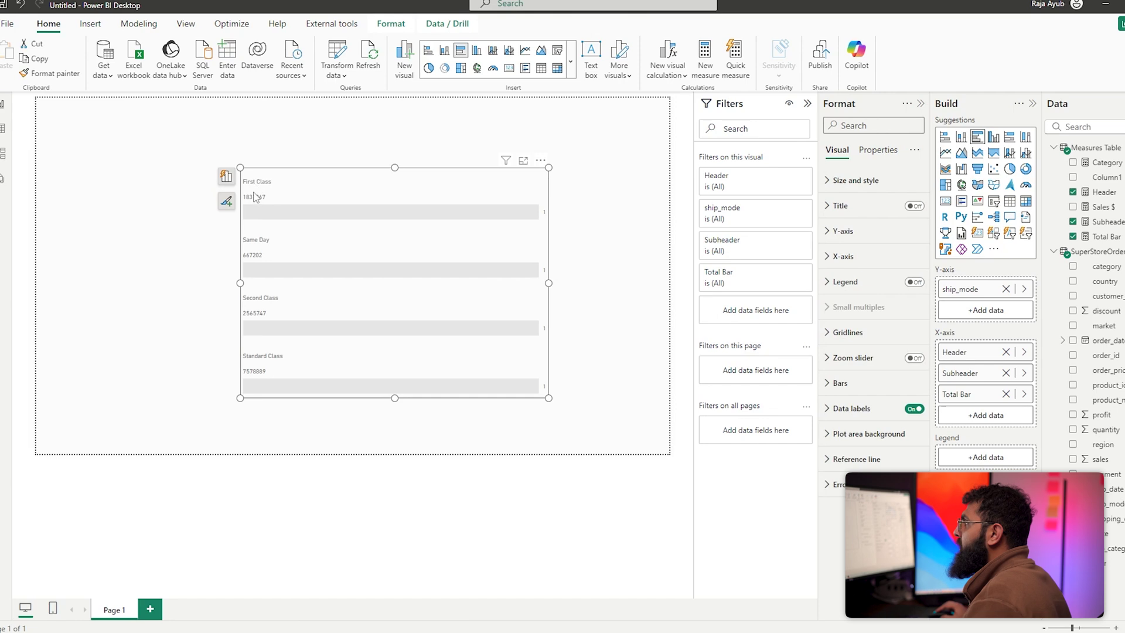
Switch the bar settings series selection back to All.
click(840, 382)
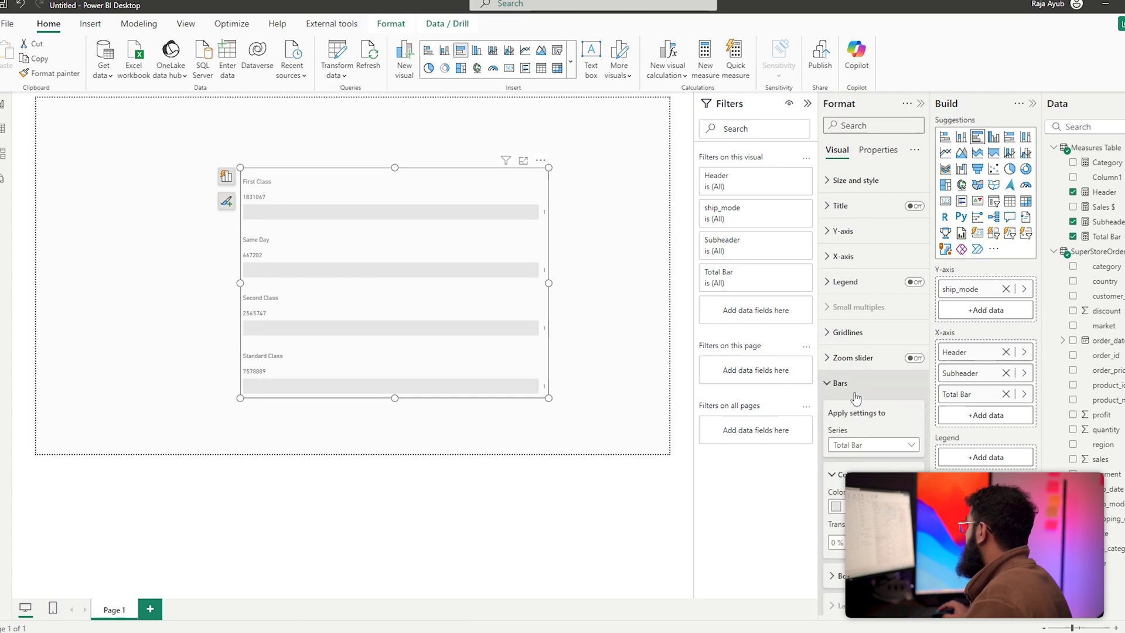
scroll(856, 387, down, 2)
click(861, 384)
click(838, 397)
scroll(843, 404, down, 3)
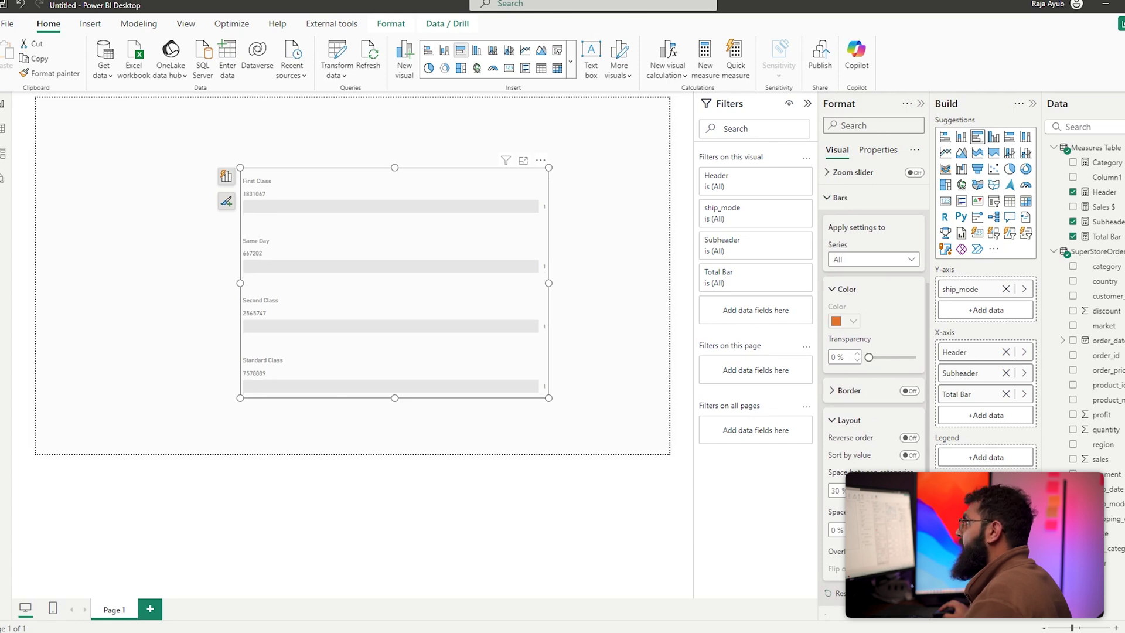
click(842, 199)
Make the Header series ship mode name labels black.
click(849, 408)
scroll(856, 410, down, 5)
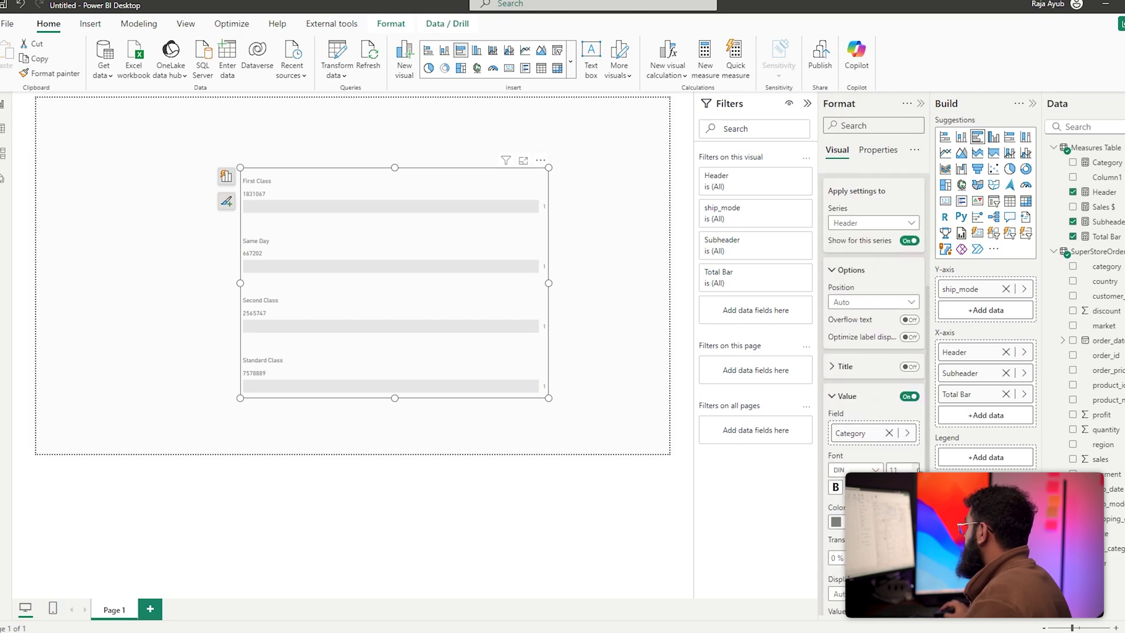
scroll(838, 422, down, 2)
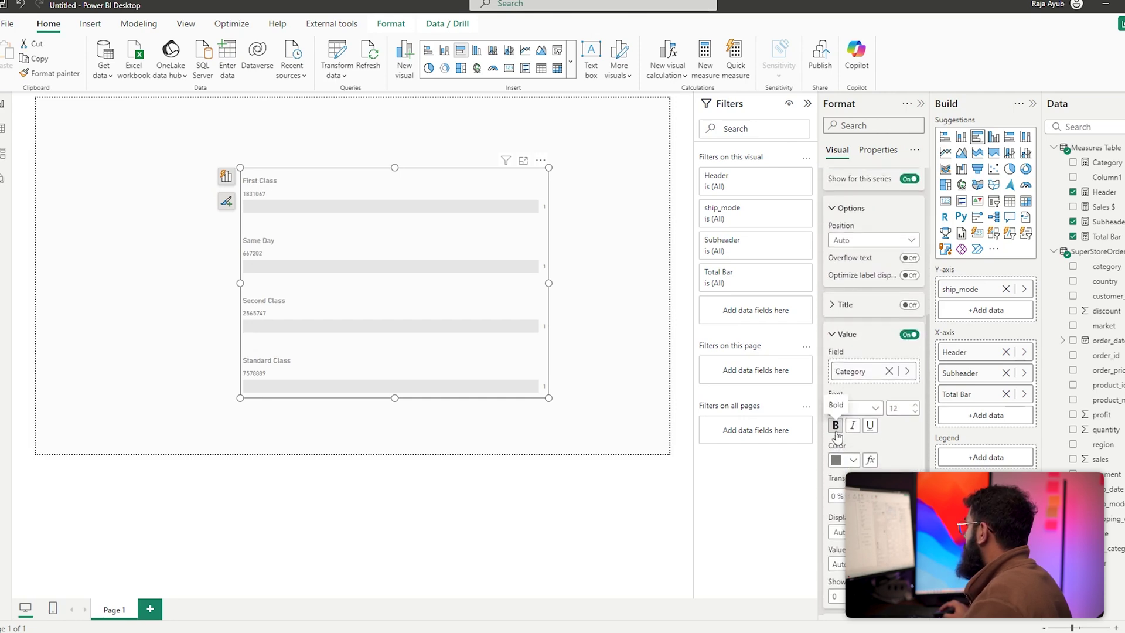
click(844, 460)
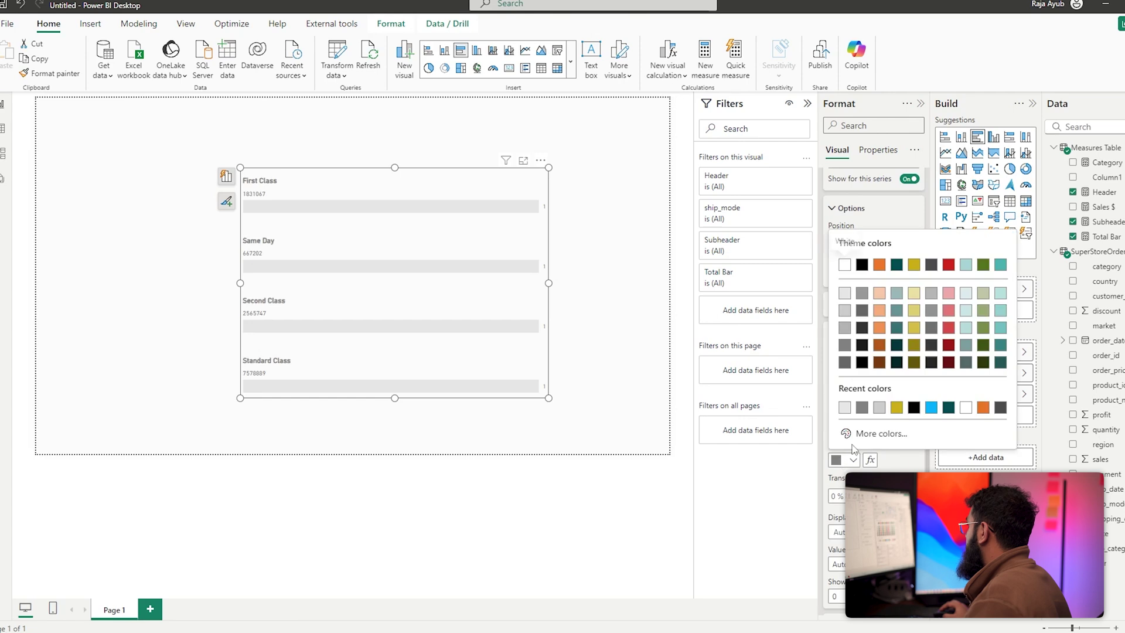
click(914, 407)
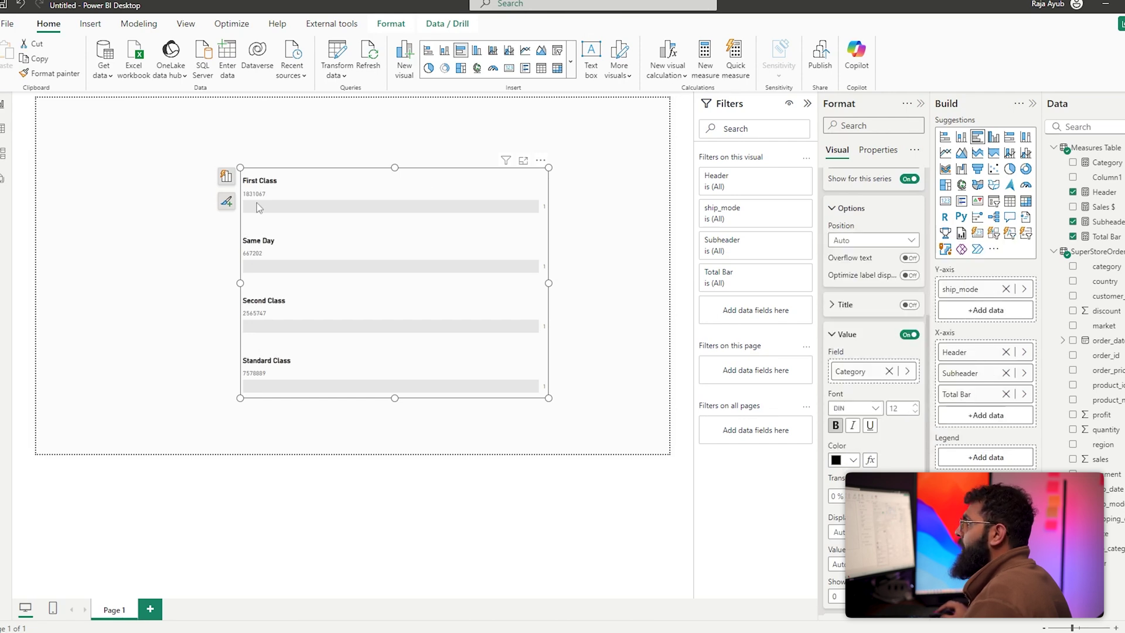
Switch the data label settings to the Subheader series and review the labels on the chart.
scroll(858, 340, up, 2)
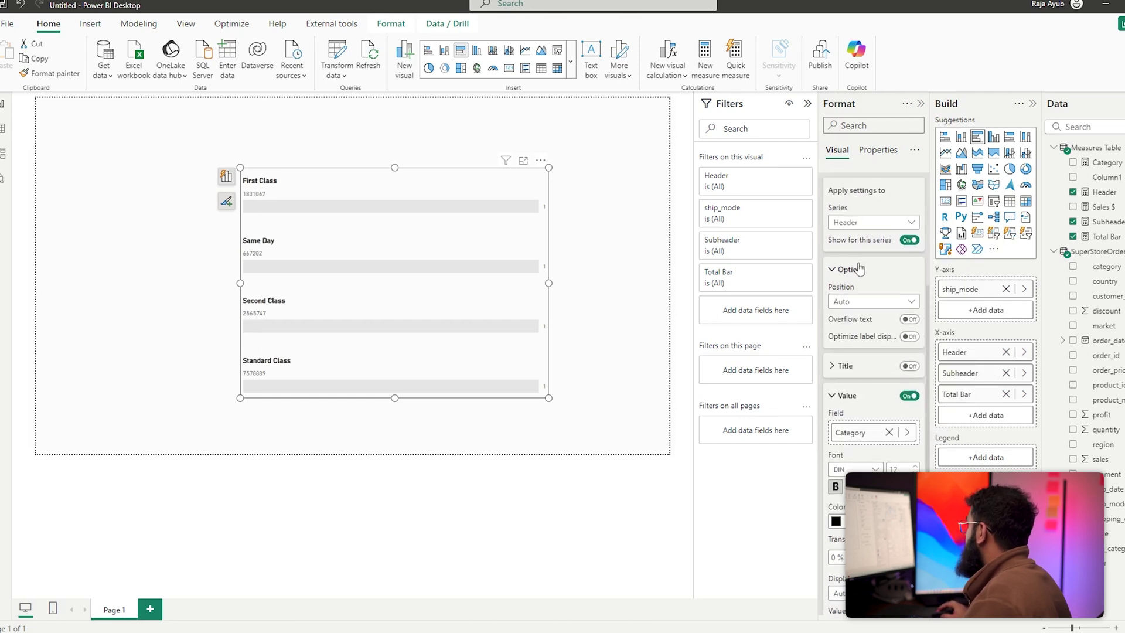
click(868, 223)
click(851, 268)
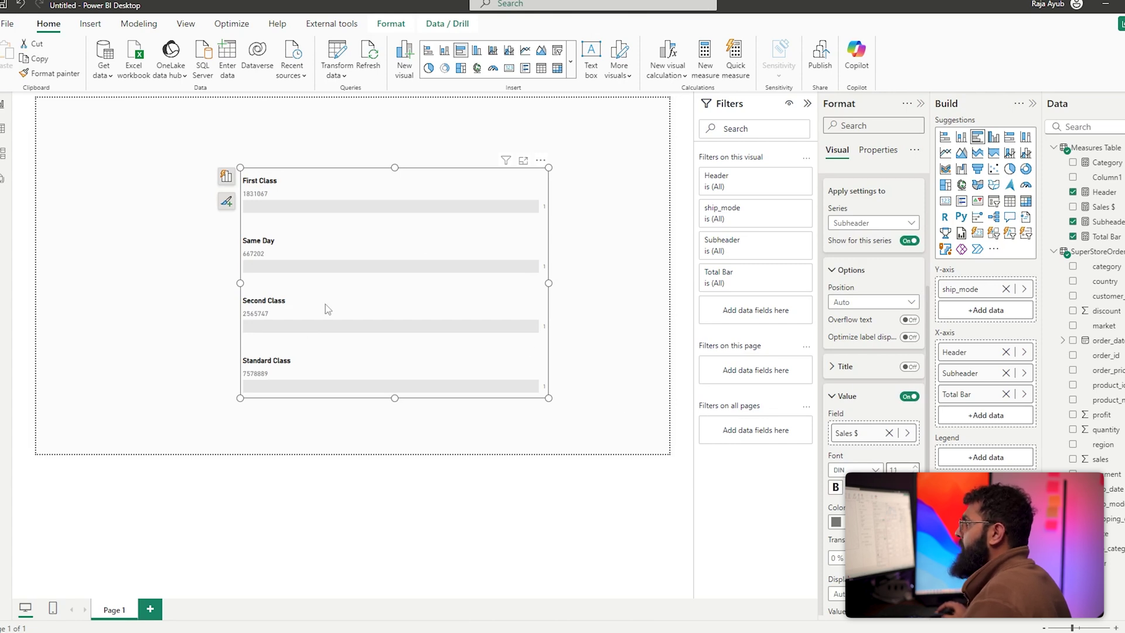
click(328, 467)
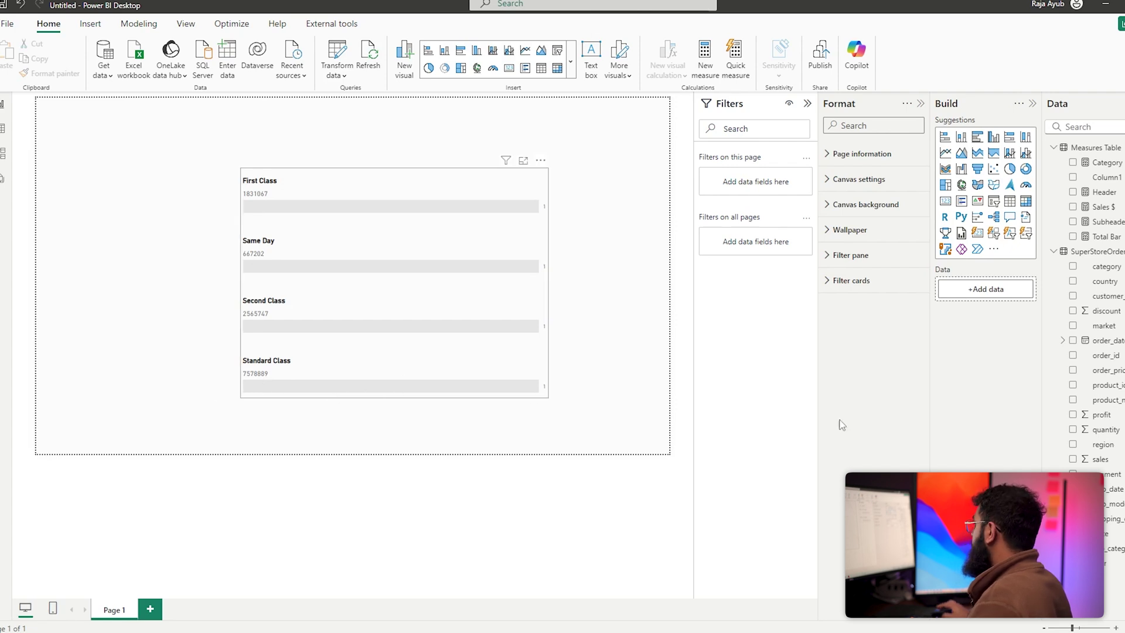
Set Subheader as the lower bound of the Total Bar series' error bars.
click(849, 596)
scroll(879, 410, down, 5)
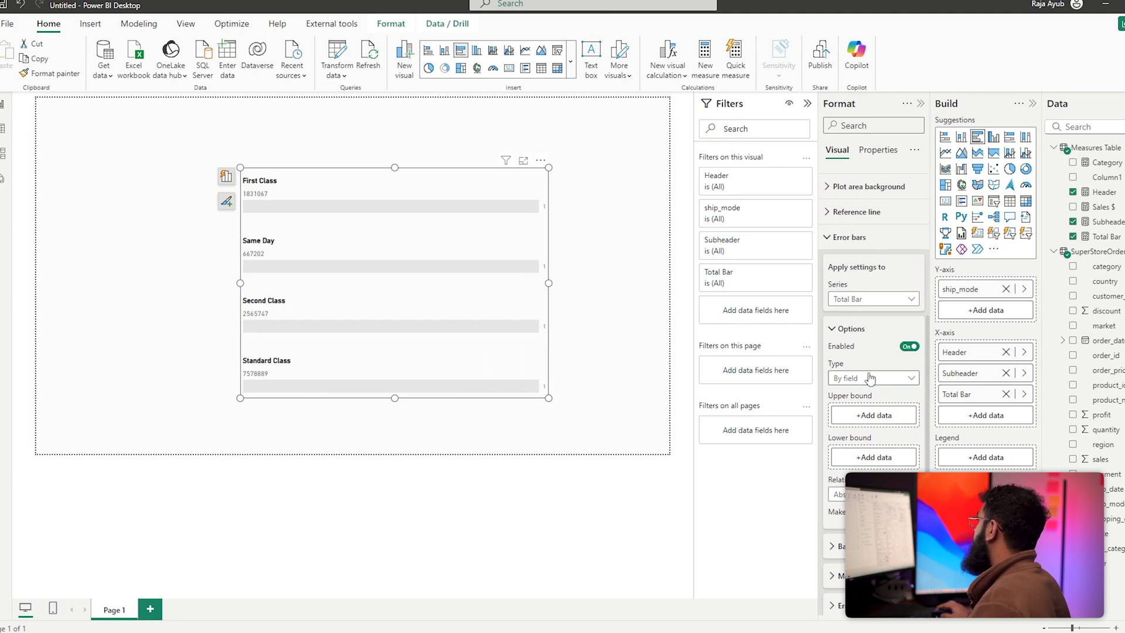
scroll(873, 351, down, 1)
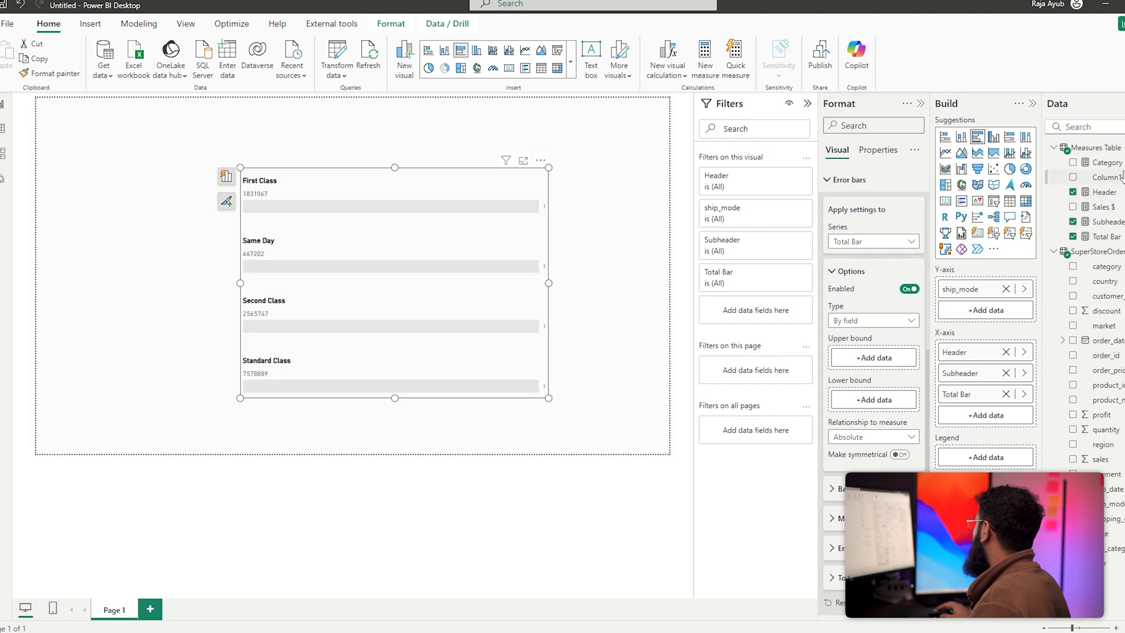
drag(1104, 221, 889, 404)
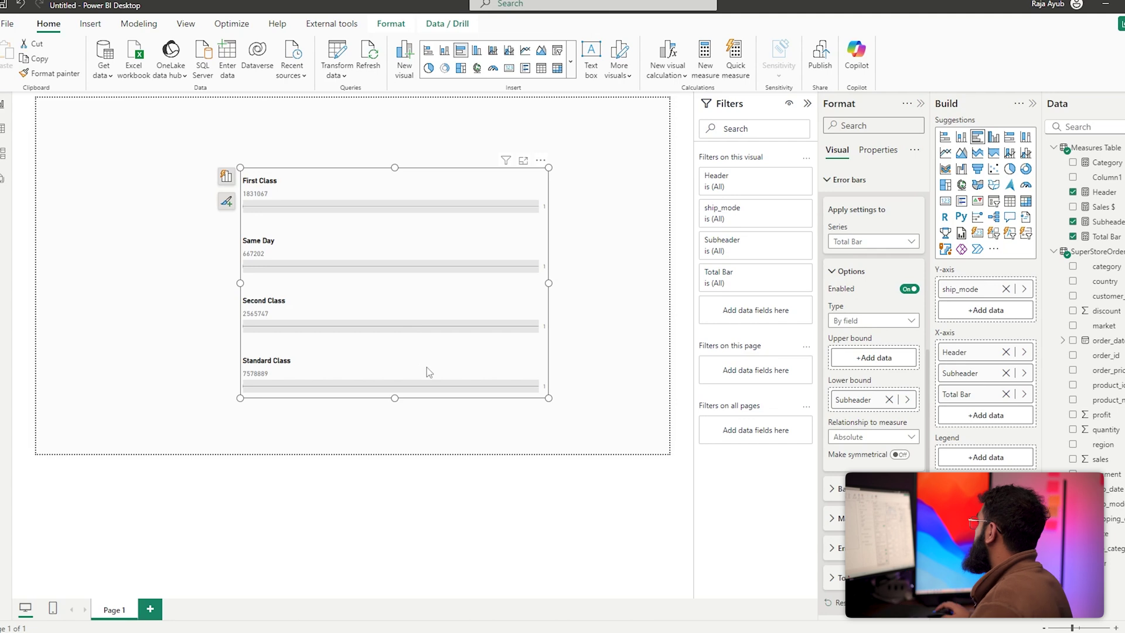
click(1100, 149)
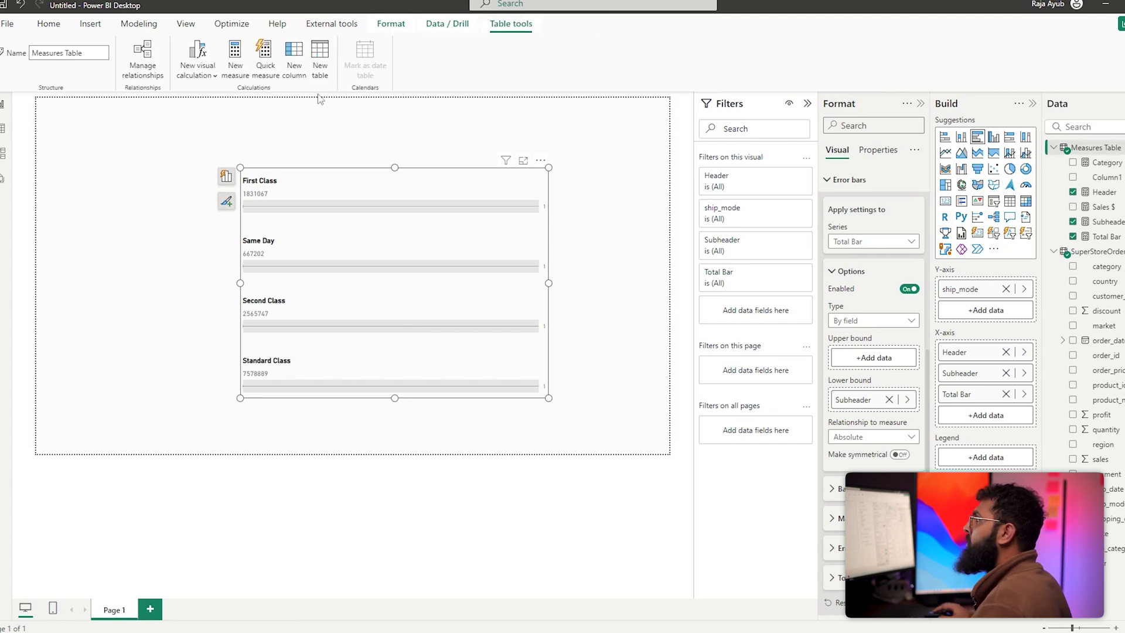
Start a Sales % measure with VAR _AllSales = CALCULATE([Sales $], ALL(SuperStoreOrders)).
click(236, 58)
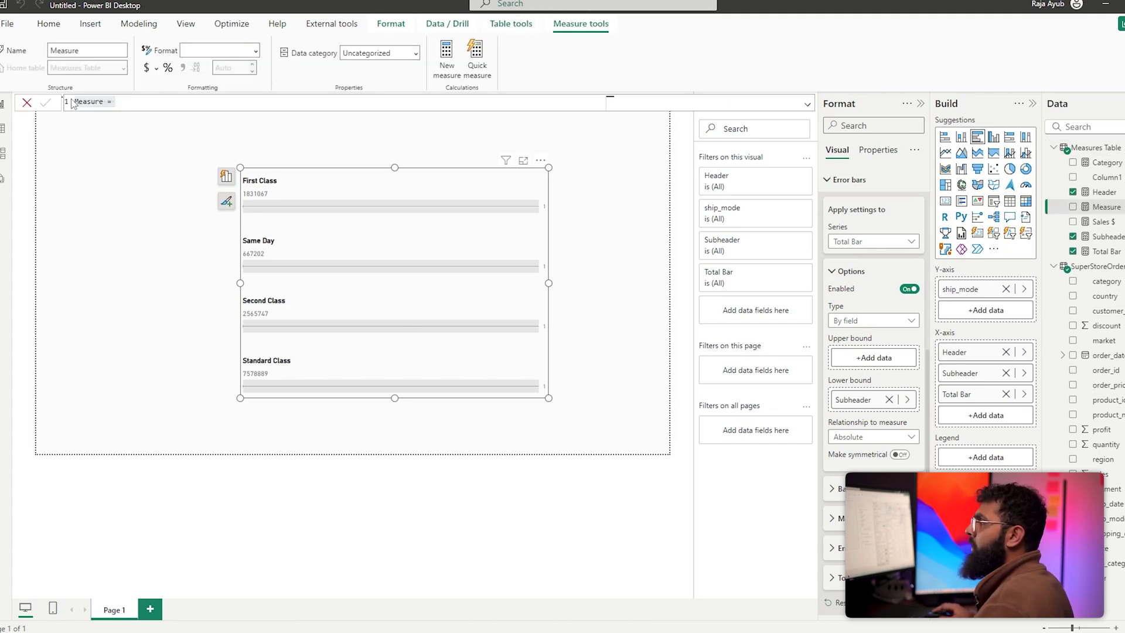
text(Sales % =)
key(shift+Return)
key(shift+Return)
text(VAR )
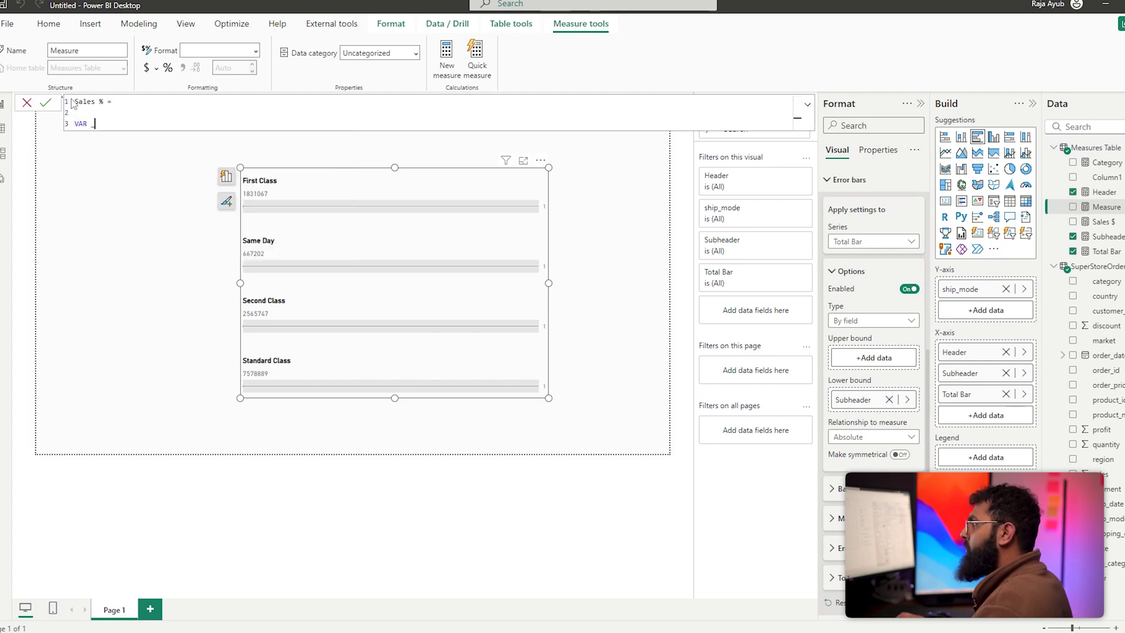
text(_AllSales =)
key(shift+Return)
key(shift+Return)
text(CALCULATE()
key(shift+Return)
text([Sales $],)
key(shift+Return)
text(ALL()
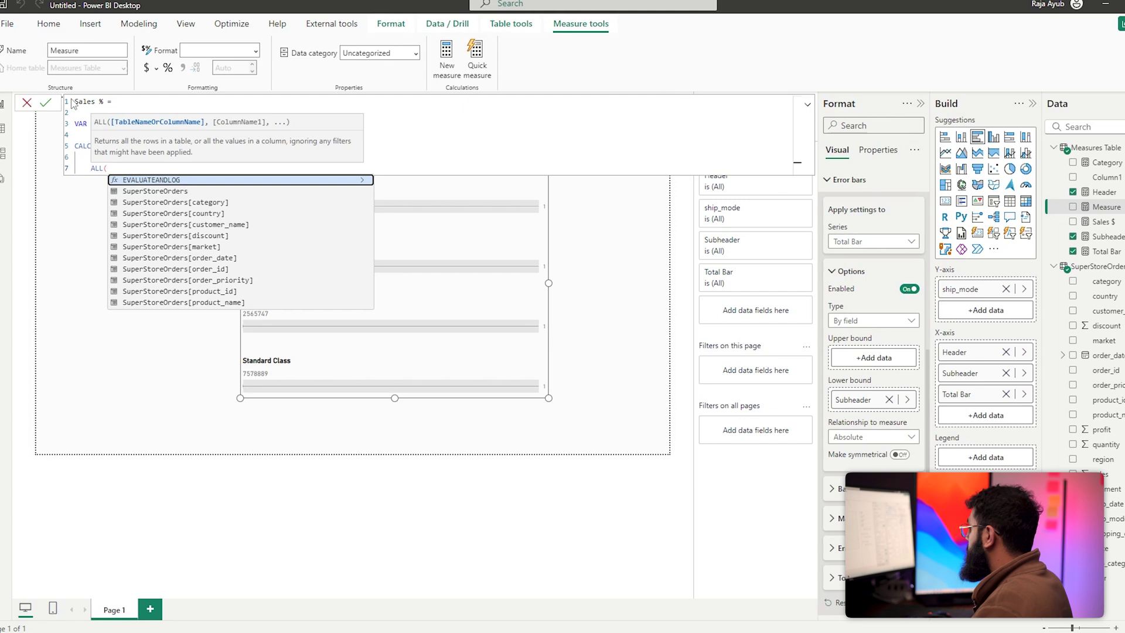
text(SuperStoreOrders)))
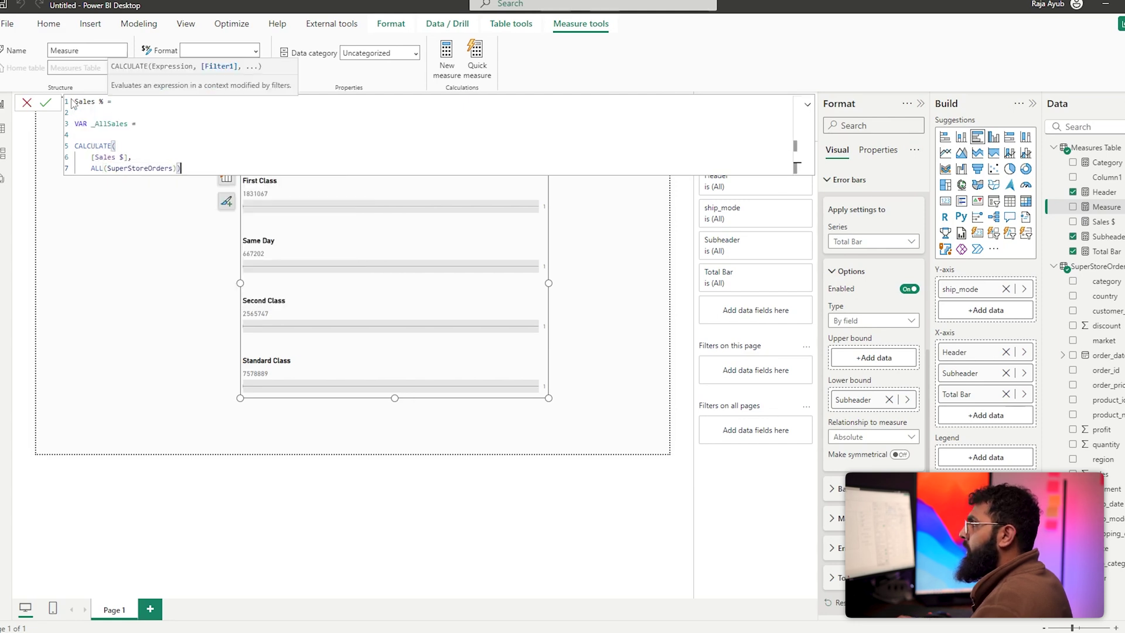
Finish the measure with RETURN DIVIDE([Sales $], _AllSales).
key(shift+Return)
key(shift+Return)
text(REUR)
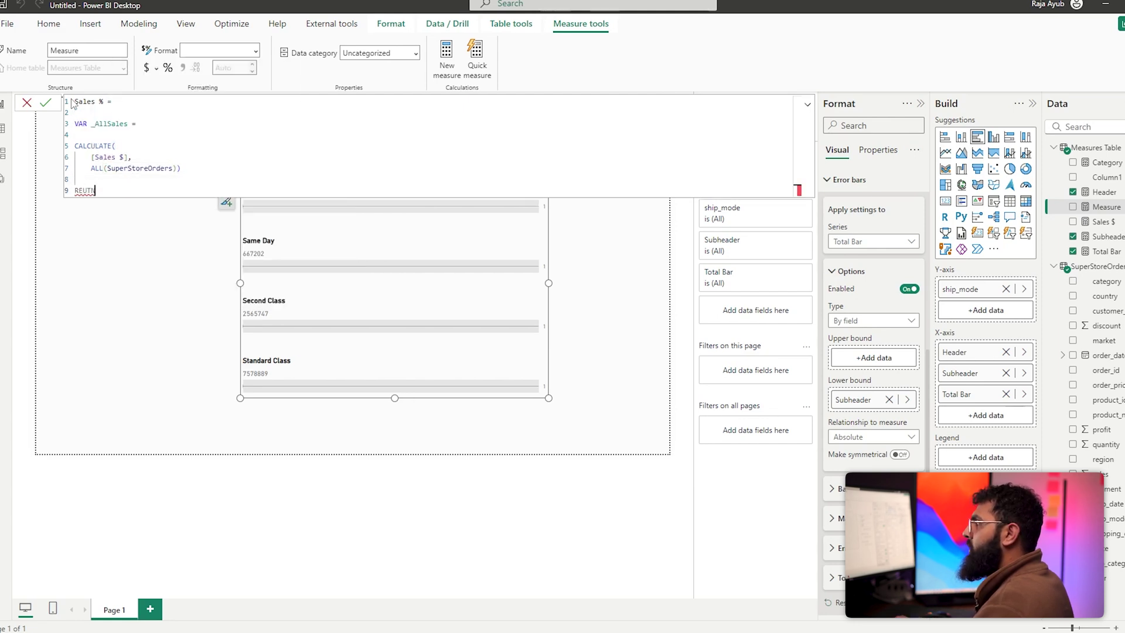
text(N)
key(BackSpace)
key(BackSpace)
key(BackSpace)
key(BackSpace)
text(TURN)
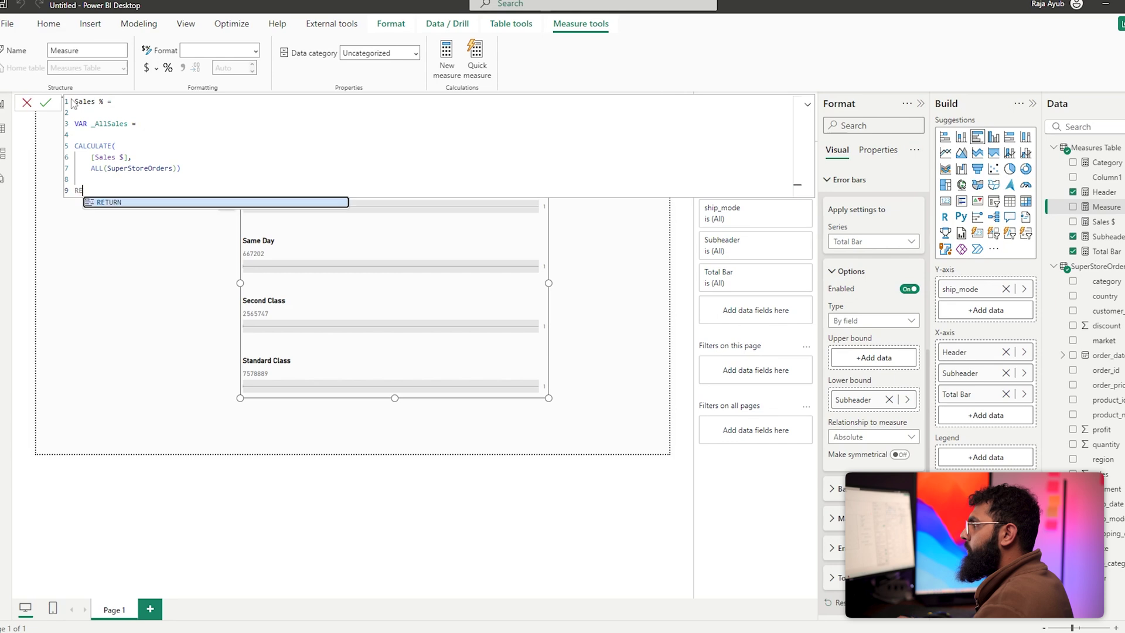
key(shift+Return)
key(shift+Return)
text(DIVIDE()
key(shift+Return)
text(Sale)
key(Tab)
text(,)
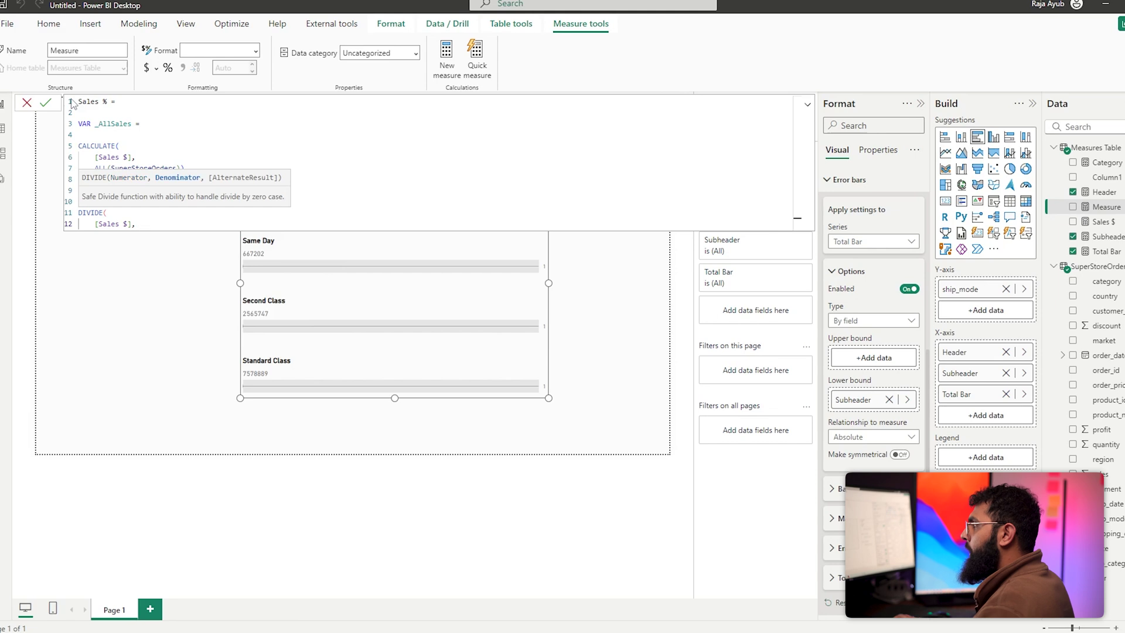
text( _AllSales))
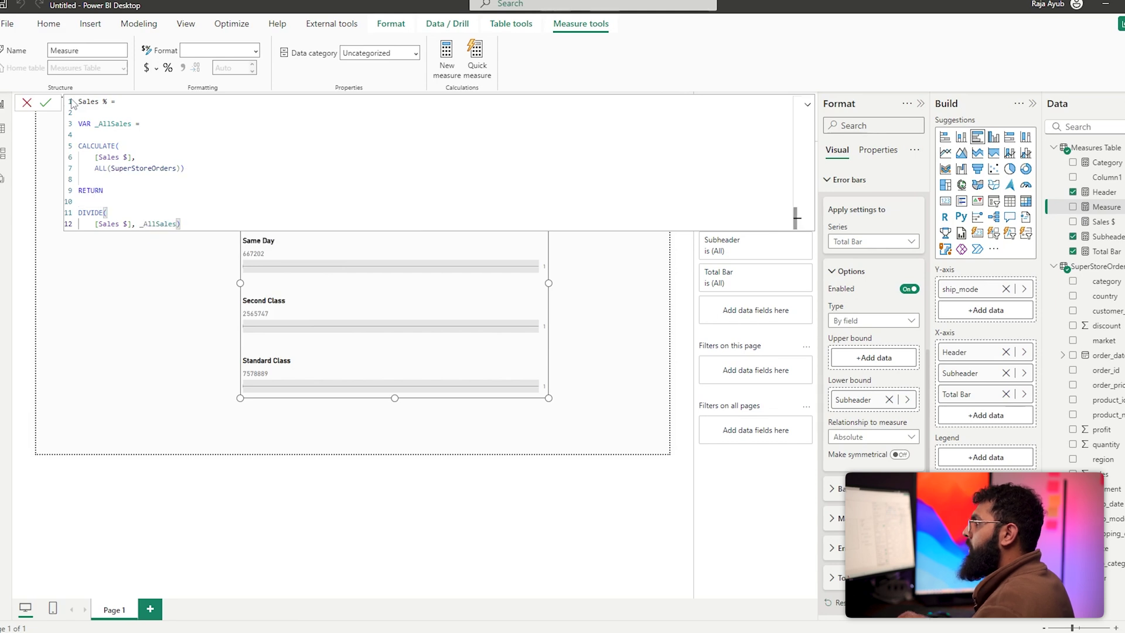
click(404, 291)
Use Sales % as the error bars' upper bound, styled deep blue, width 10, with a 2 px border.
drag(1101, 207, 861, 359)
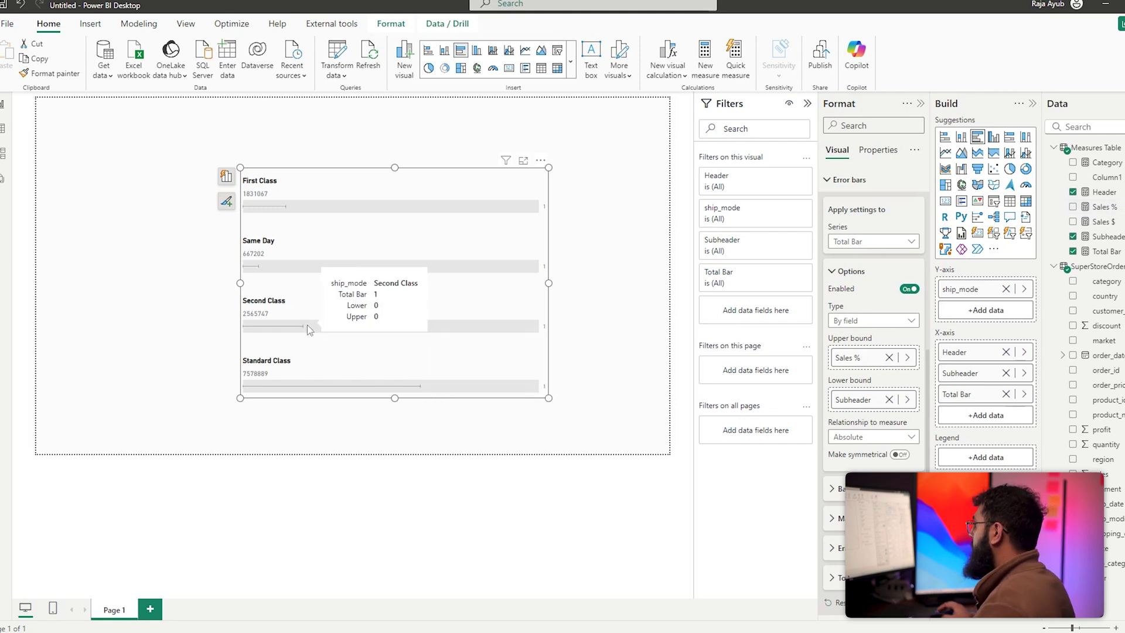
click(836, 489)
scroll(873, 328, down, 2)
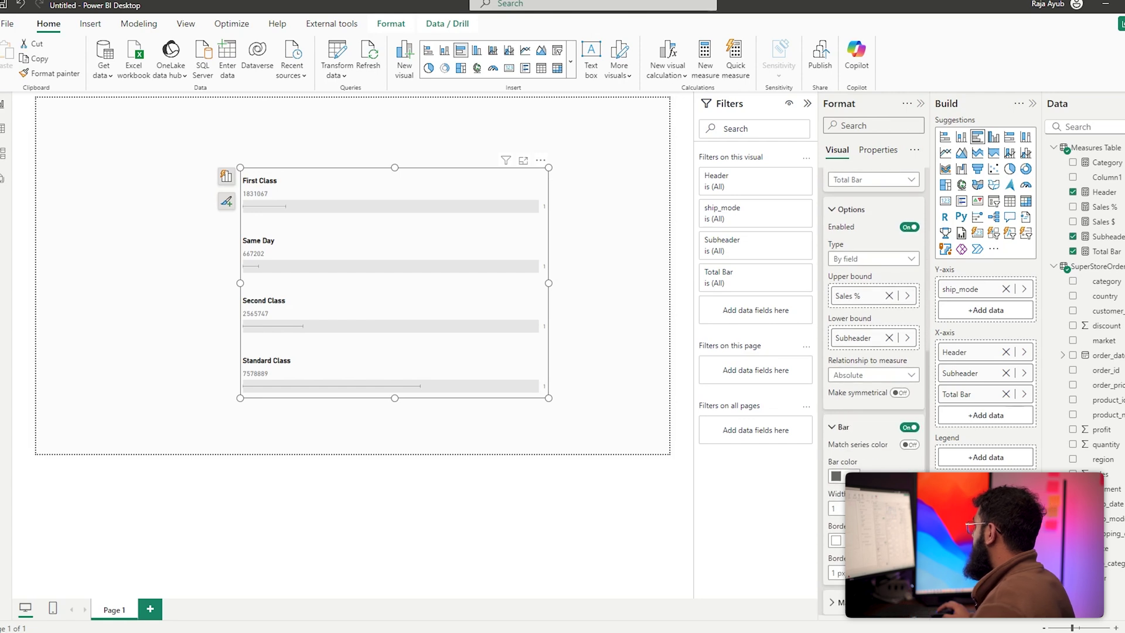
click(843, 476)
click(928, 428)
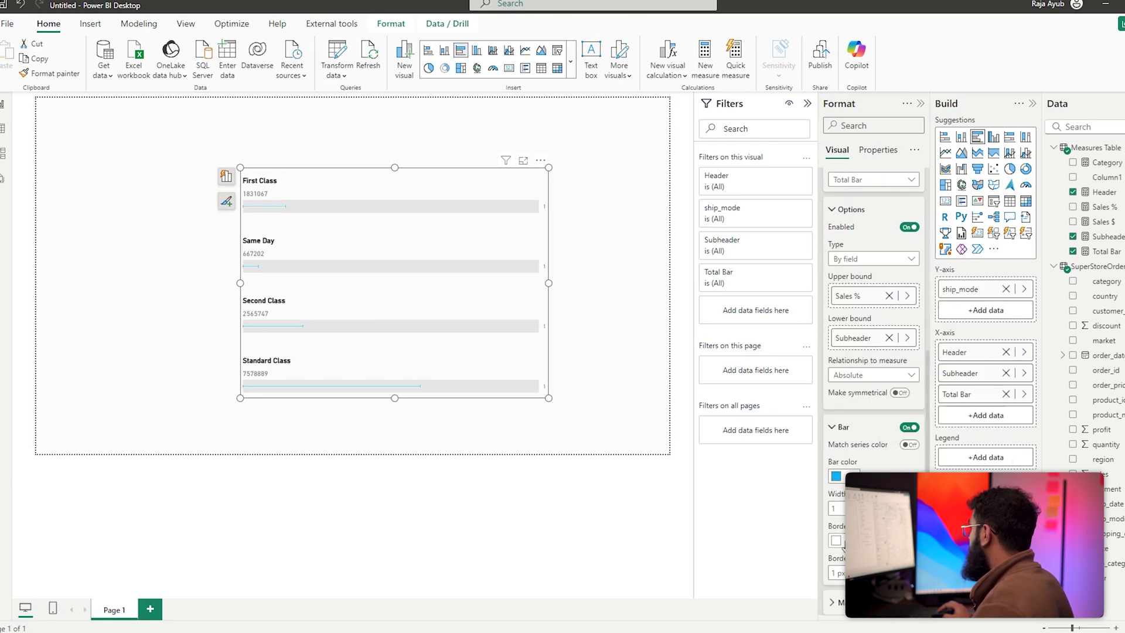
click(844, 476)
click(842, 487)
scroll(870, 450, down, 2)
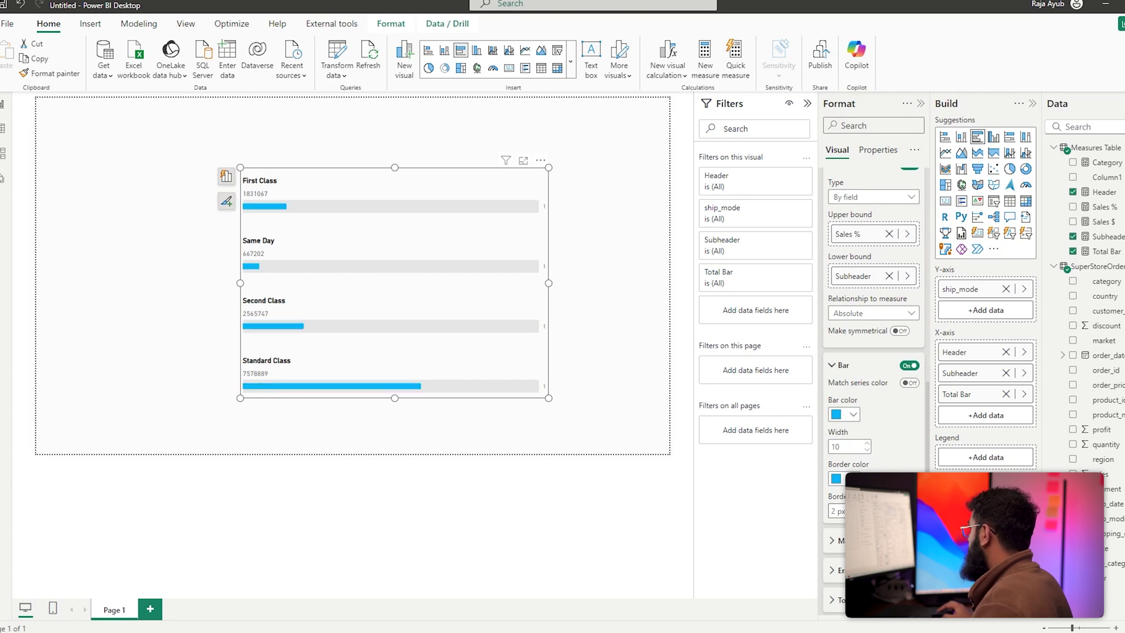
key(Up)
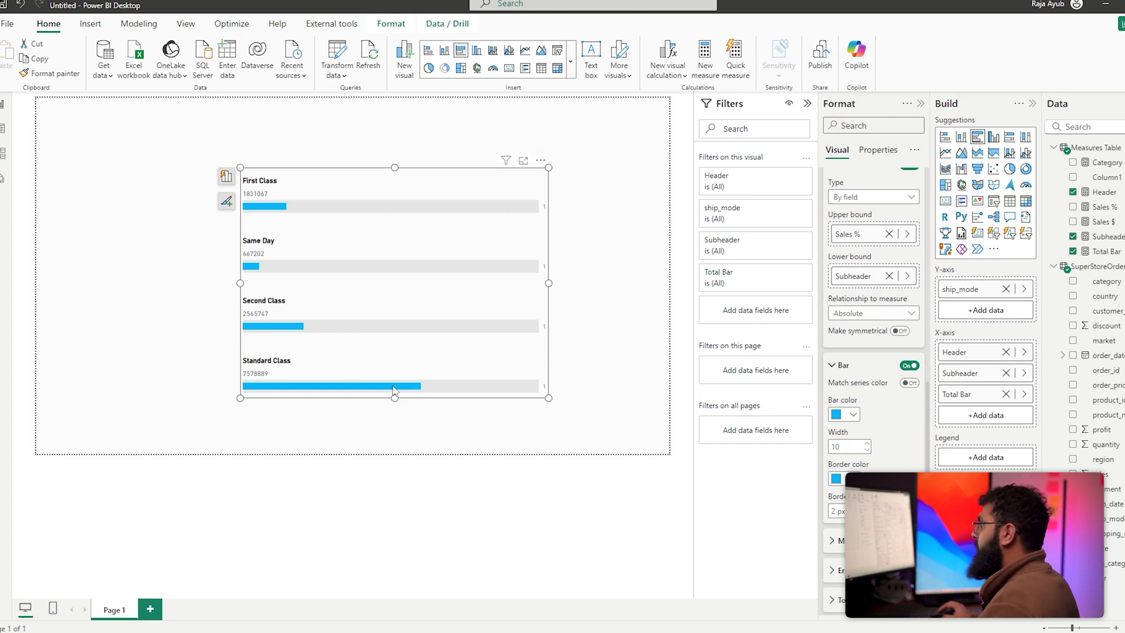
drag(452, 368, 310, 360)
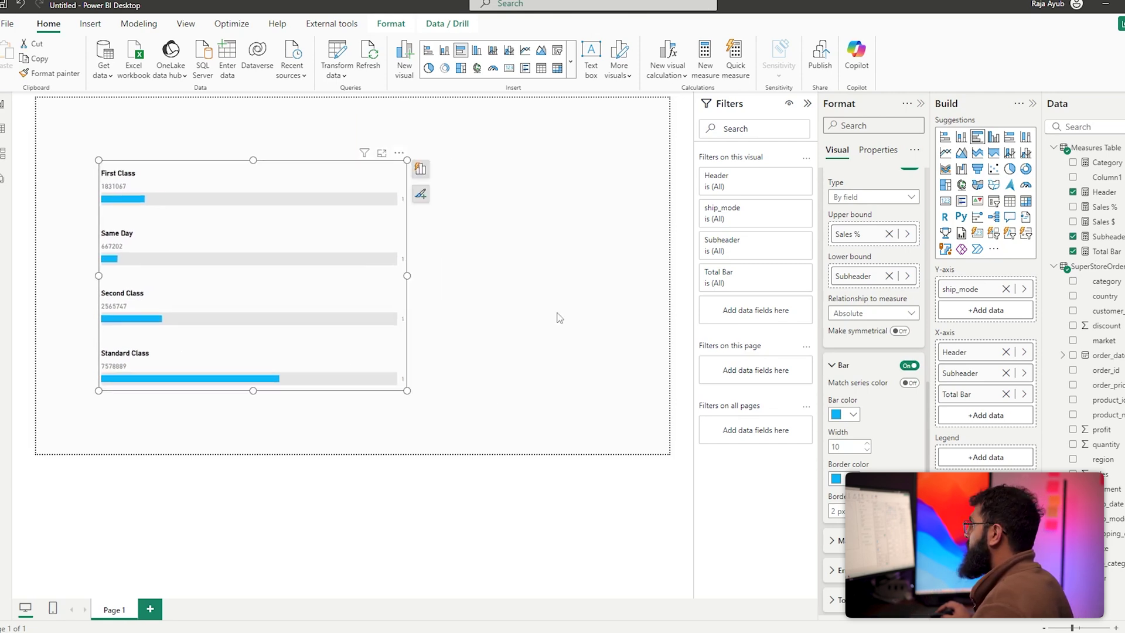
click(557, 314)
click(1010, 202)
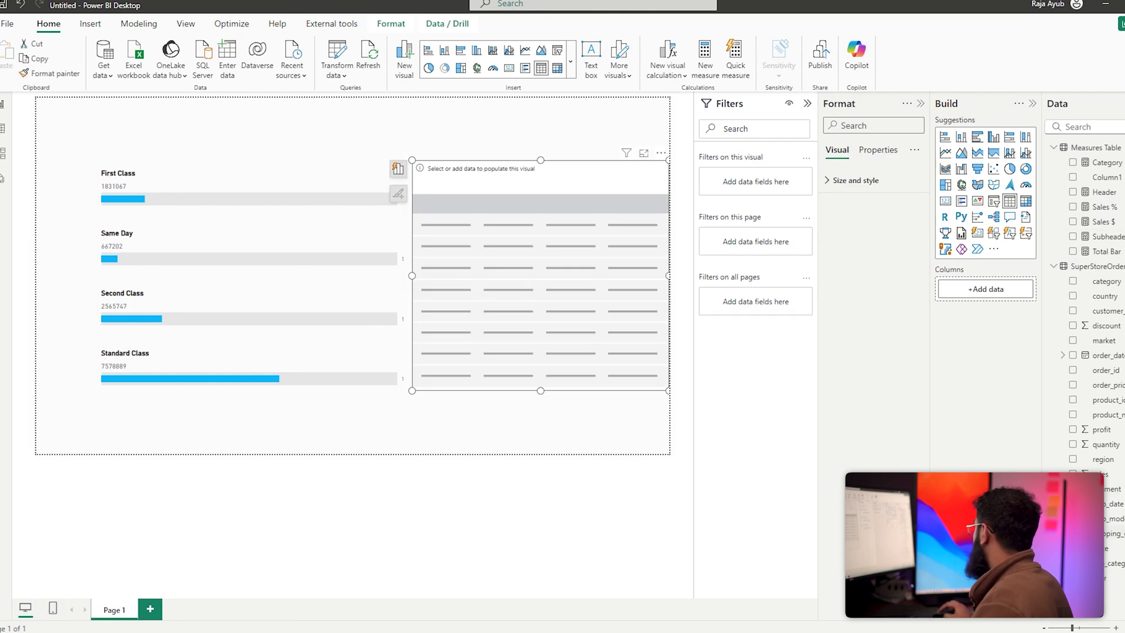
click(1073, 518)
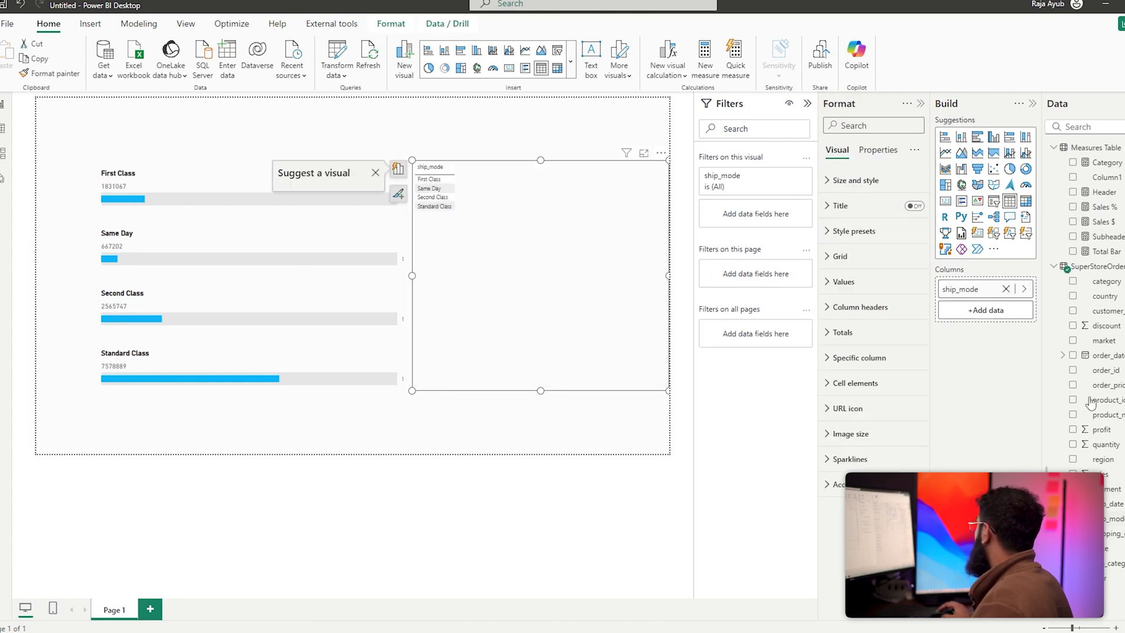
click(1073, 207)
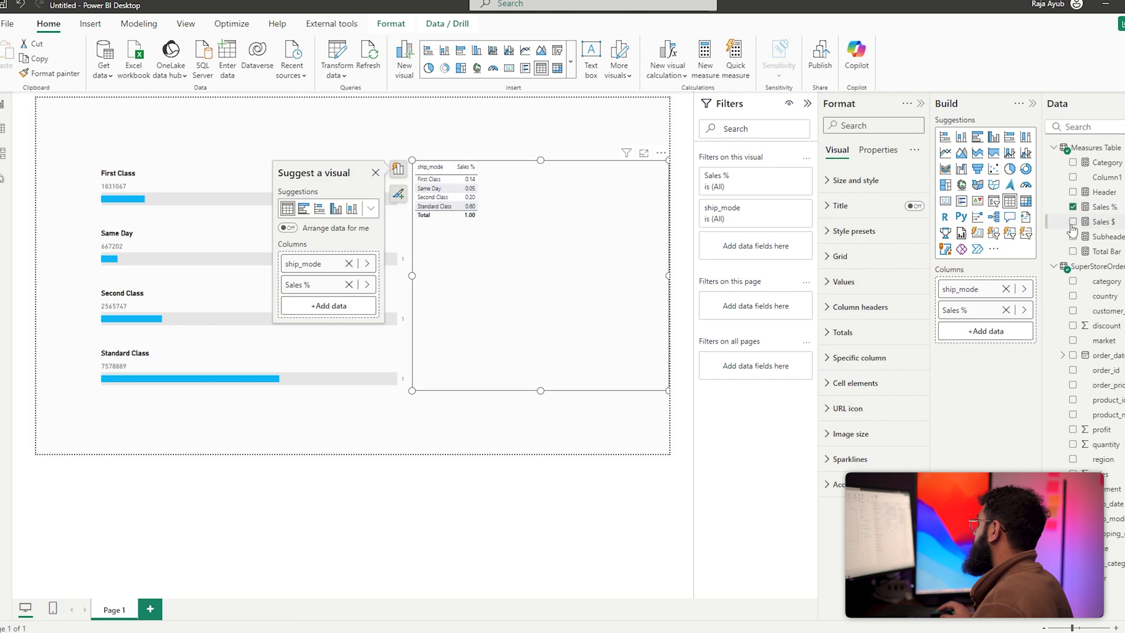
click(1072, 222)
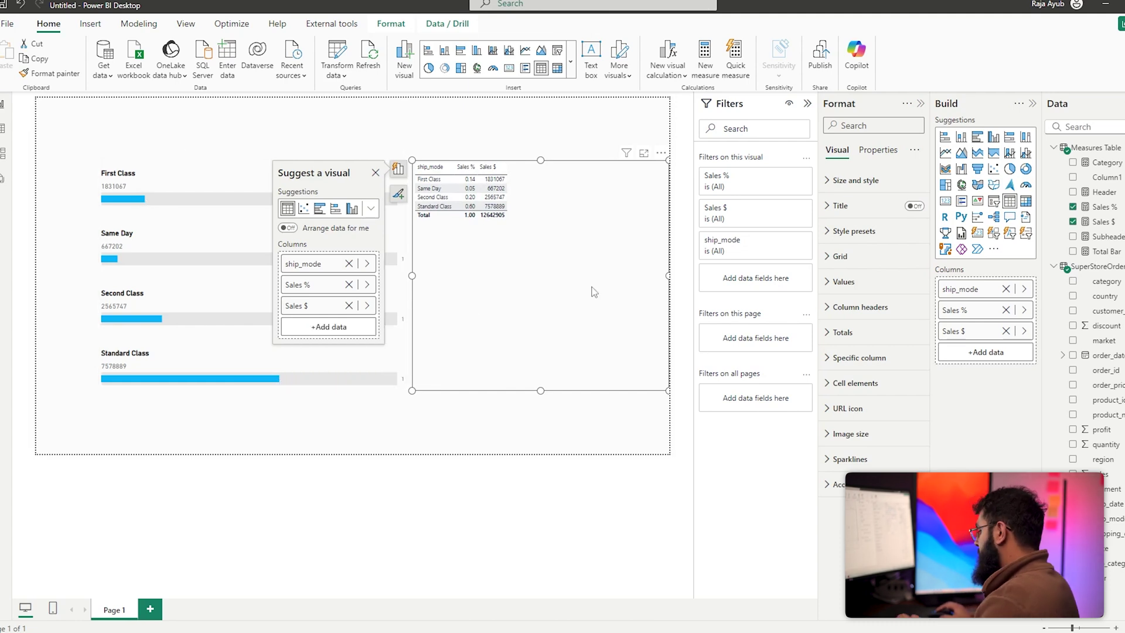
key(Delete)
drag(408, 343, 435, 338)
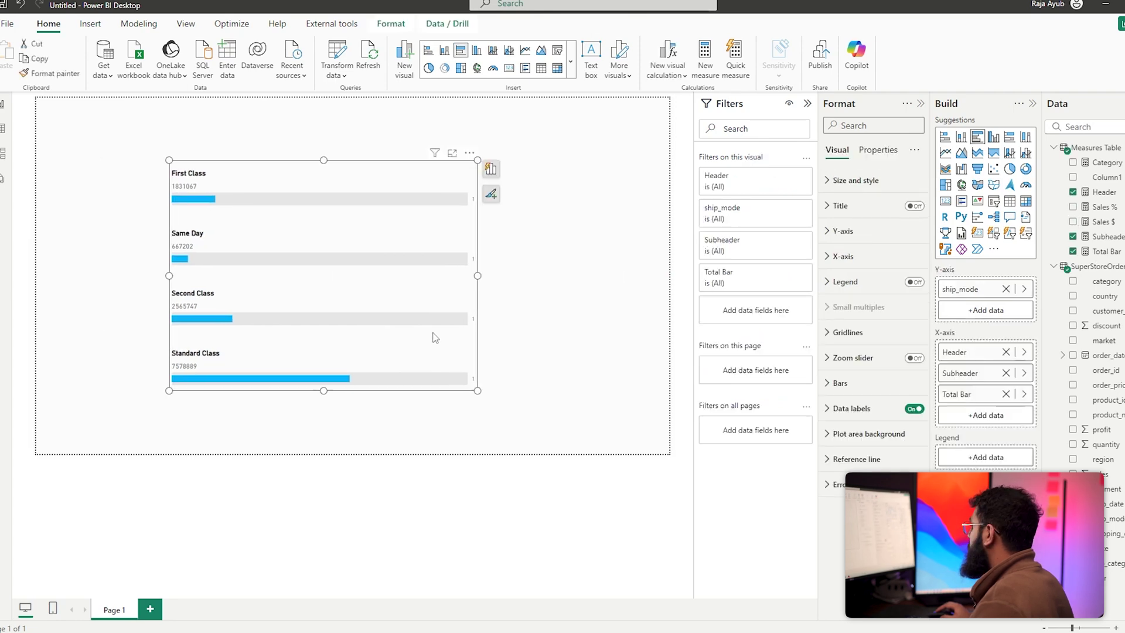
Label the Total Bar series with the Sales % field instead of Total Bar.
click(843, 409)
click(855, 467)
scroll(855, 467, down, 2)
click(846, 459)
scroll(855, 464, down, 2)
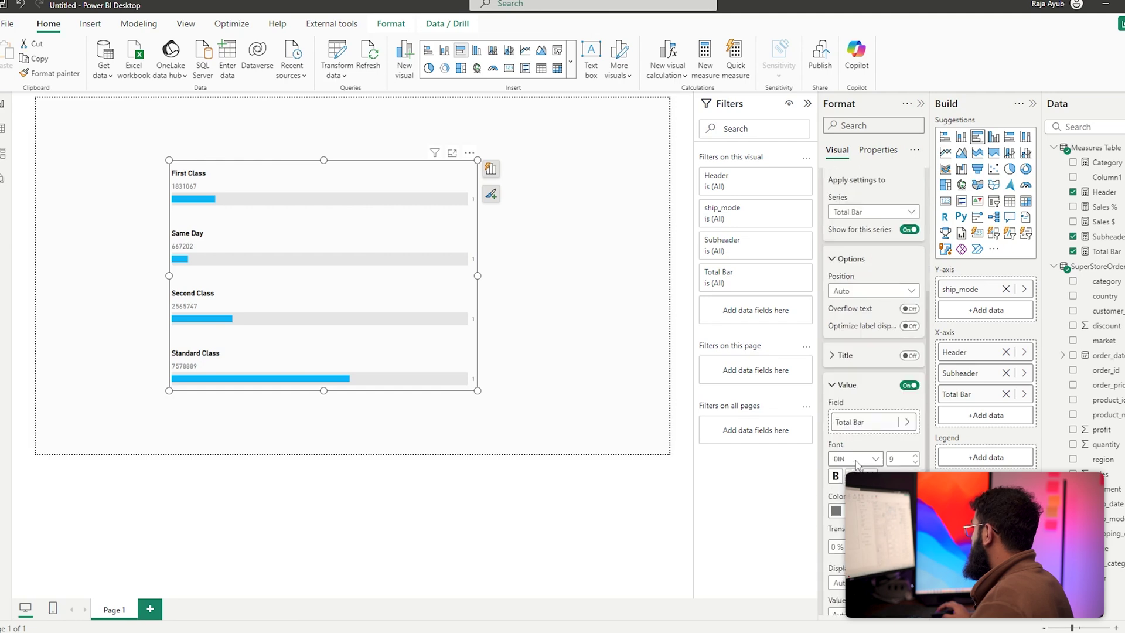
click(907, 371)
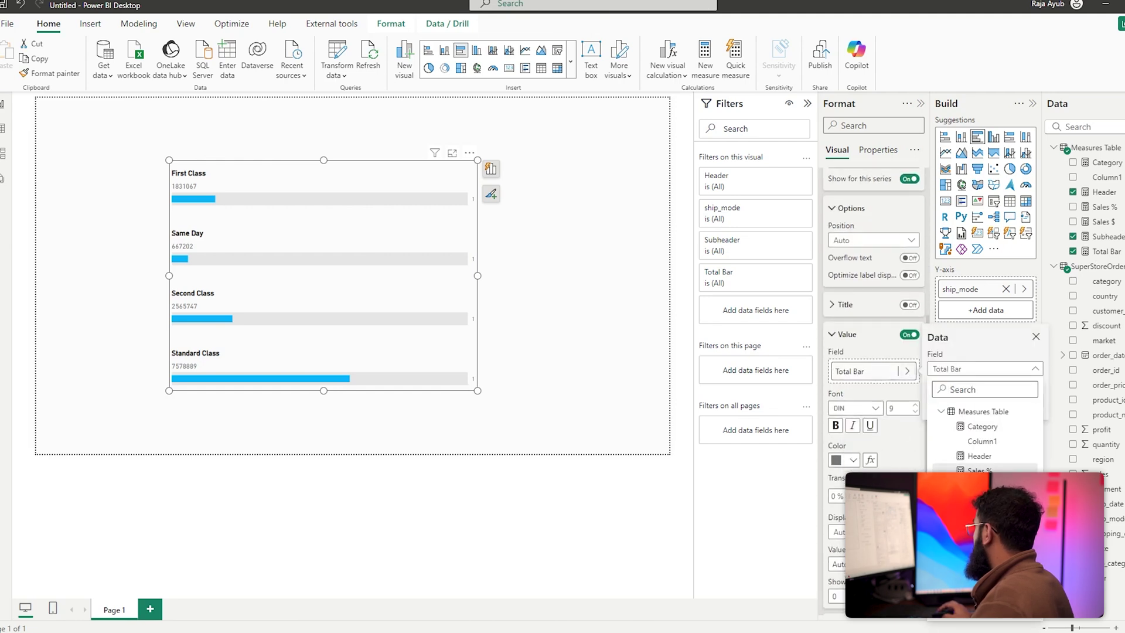
click(977, 470)
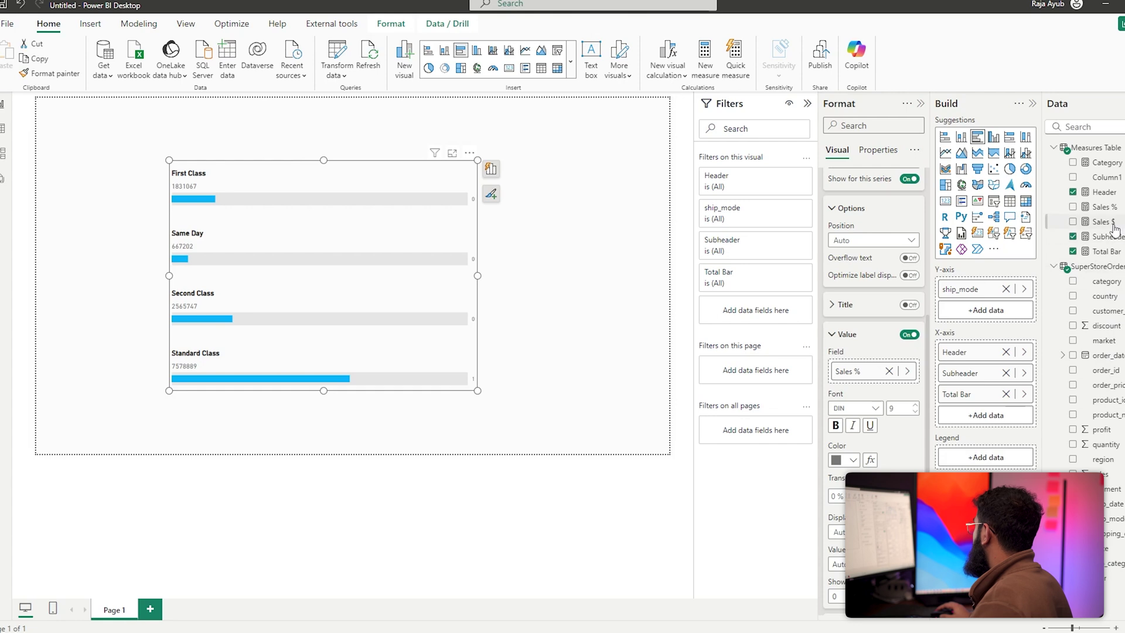
Format Sales % as a percentage, make its labels black, and enlarge the bar chart.
click(1102, 206)
click(168, 68)
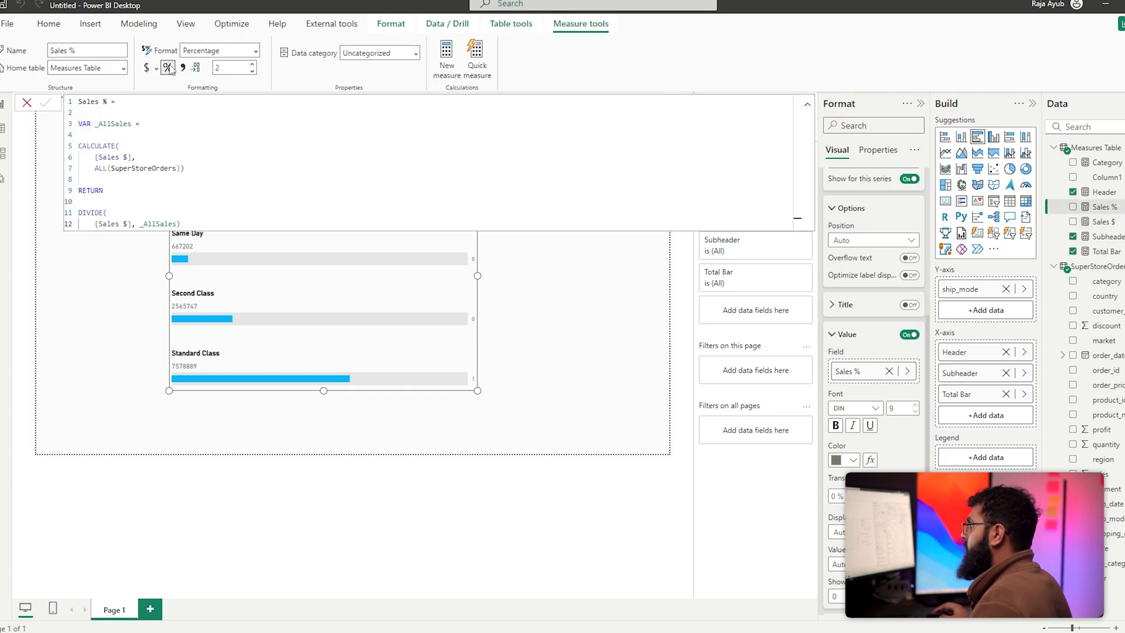
click(846, 459)
click(862, 407)
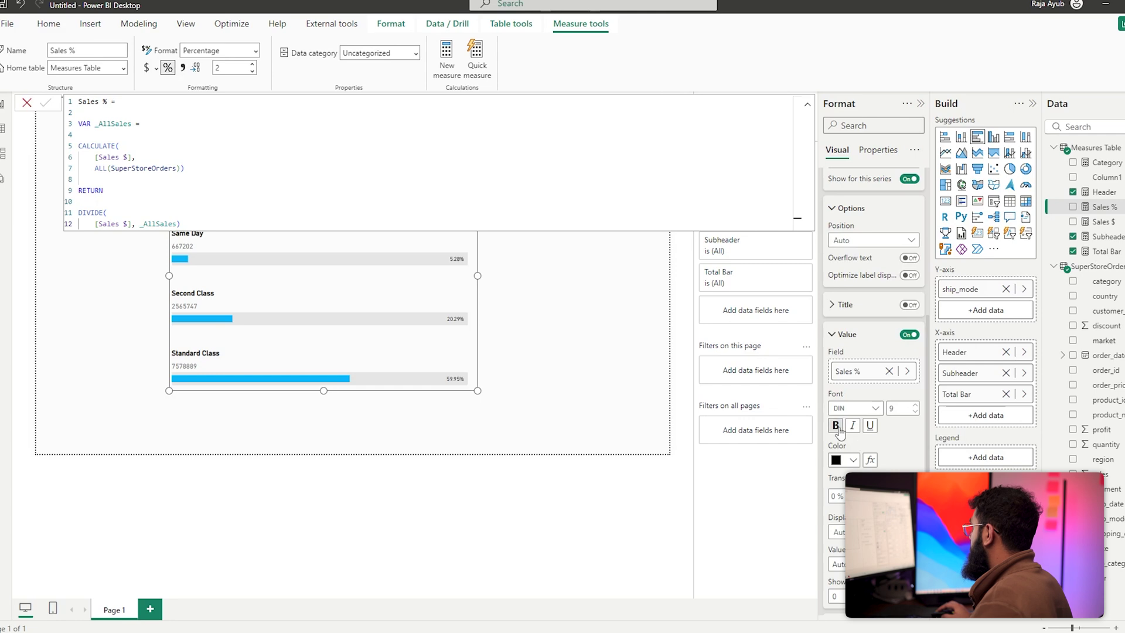
click(528, 355)
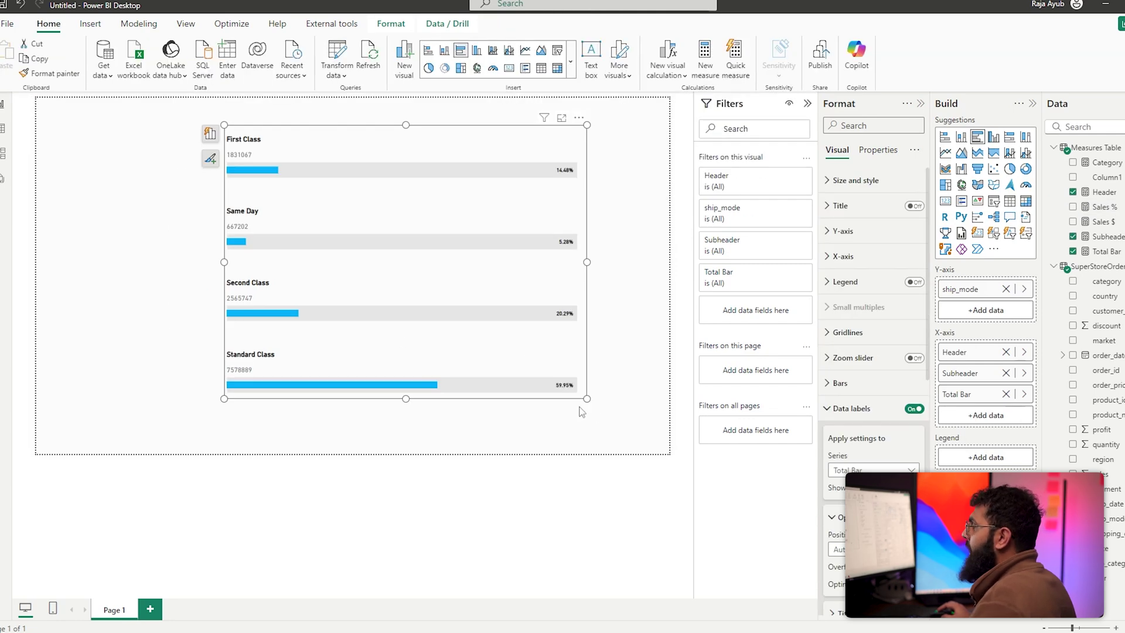
drag(586, 398, 599, 403)
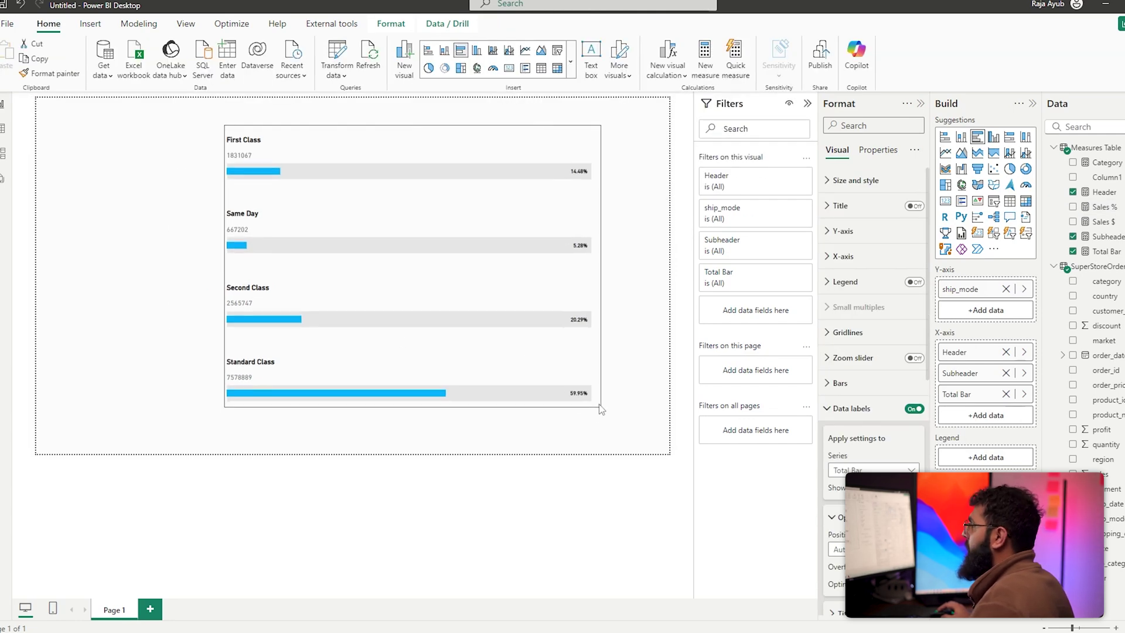